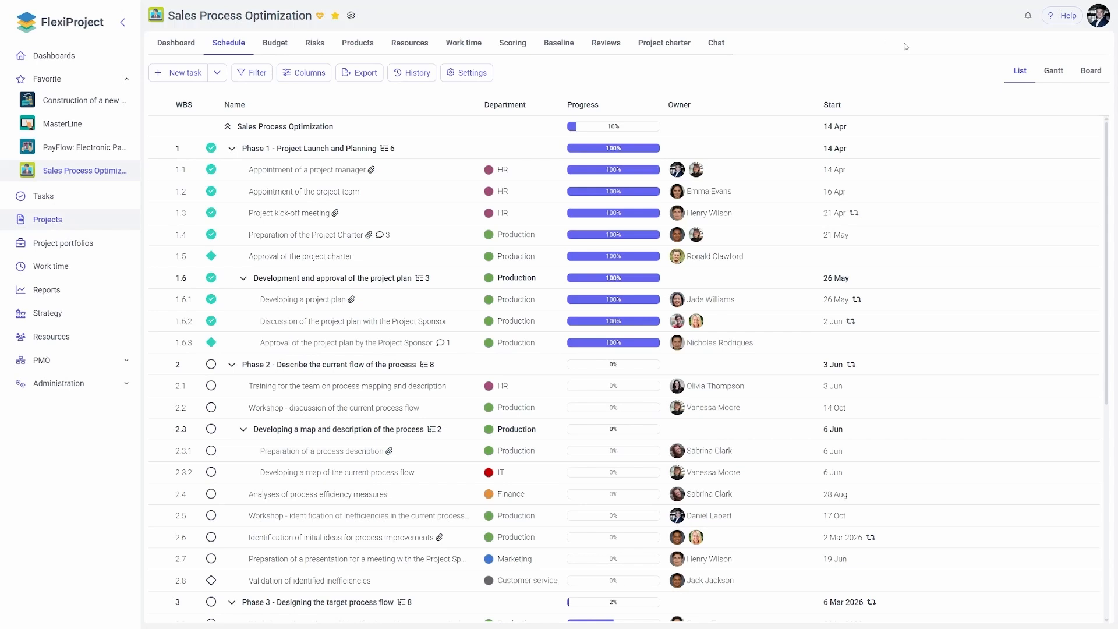
# Switch the schedule to Board view and reassign "Developing a project plan" to the owner of "Validation of identified inefficiencies".
pyautogui.click(1090, 71)
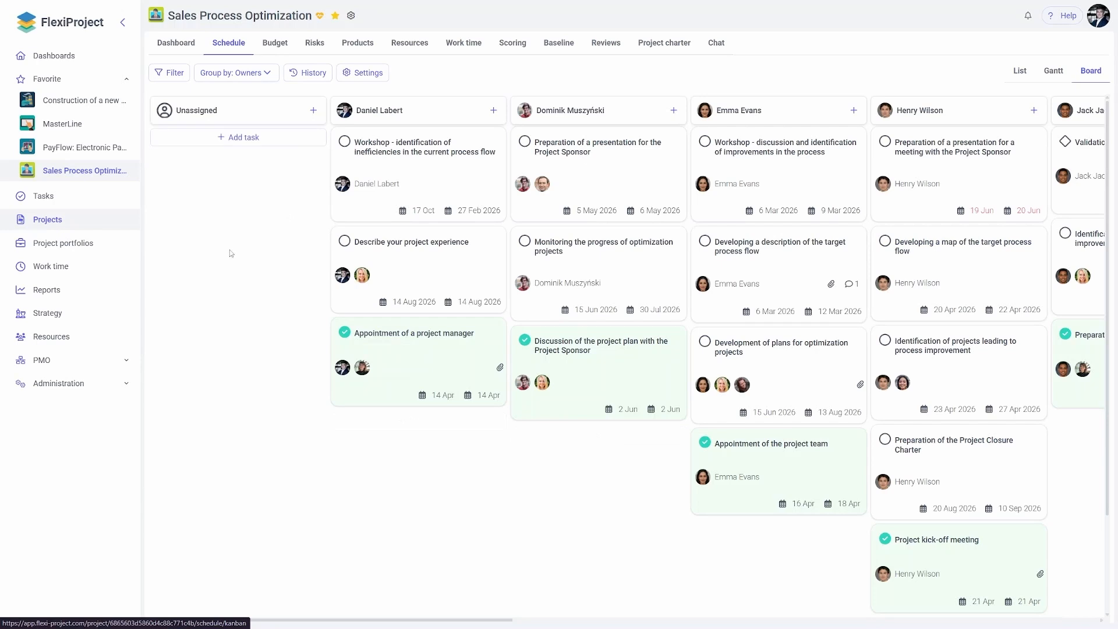
pyautogui.hscroll(3, 232, 254)
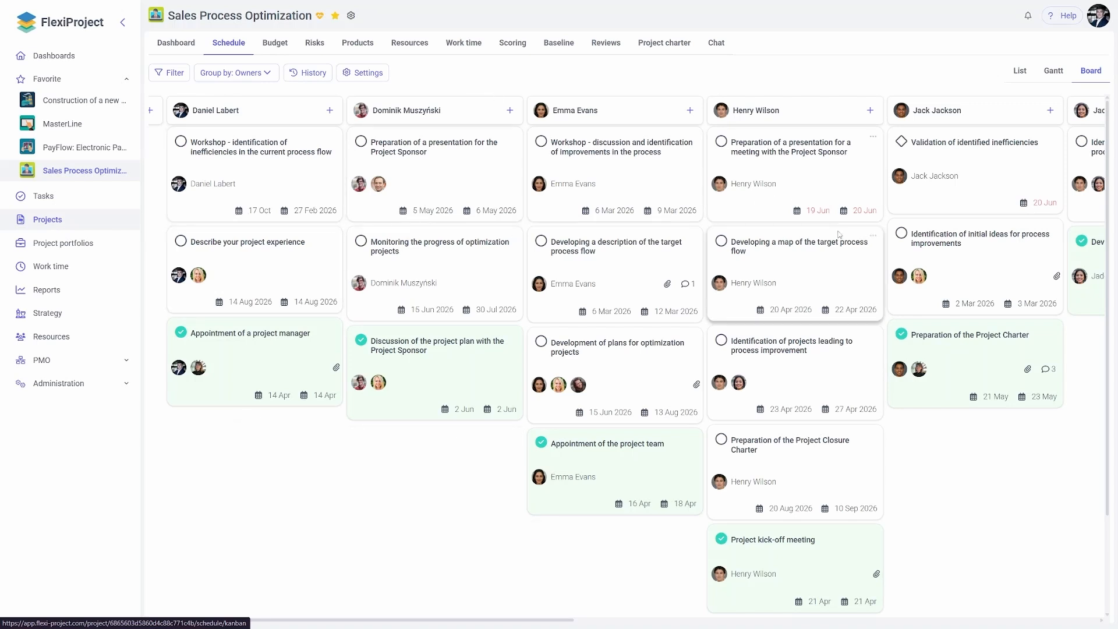
pyautogui.hscroll(3, 831, 268)
pyautogui.hscroll(2, 831, 269)
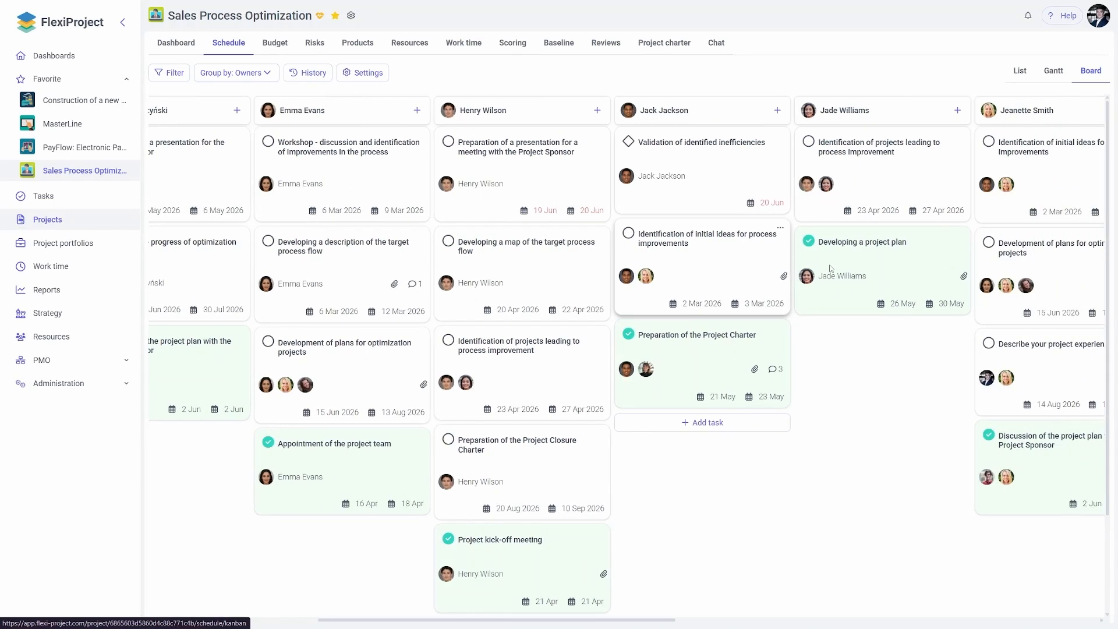
pyautogui.moveTo(873, 252); pyautogui.dragTo(726, 411)
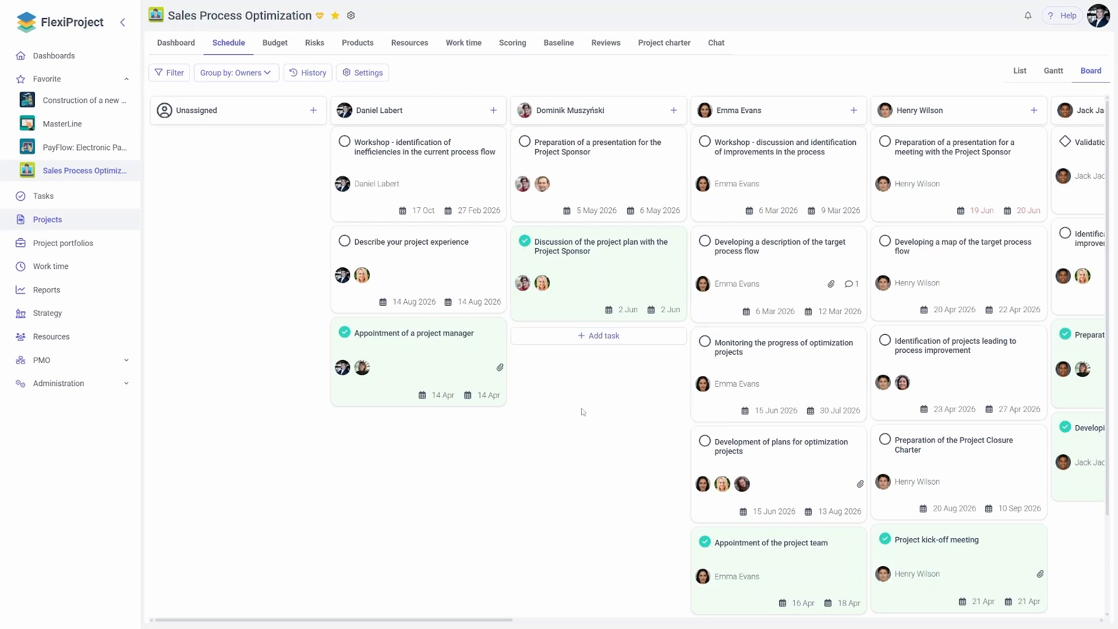
# Add the first listed team member as a co-owner of "Developing a description of the target process flow".
pyautogui.click(740, 287)
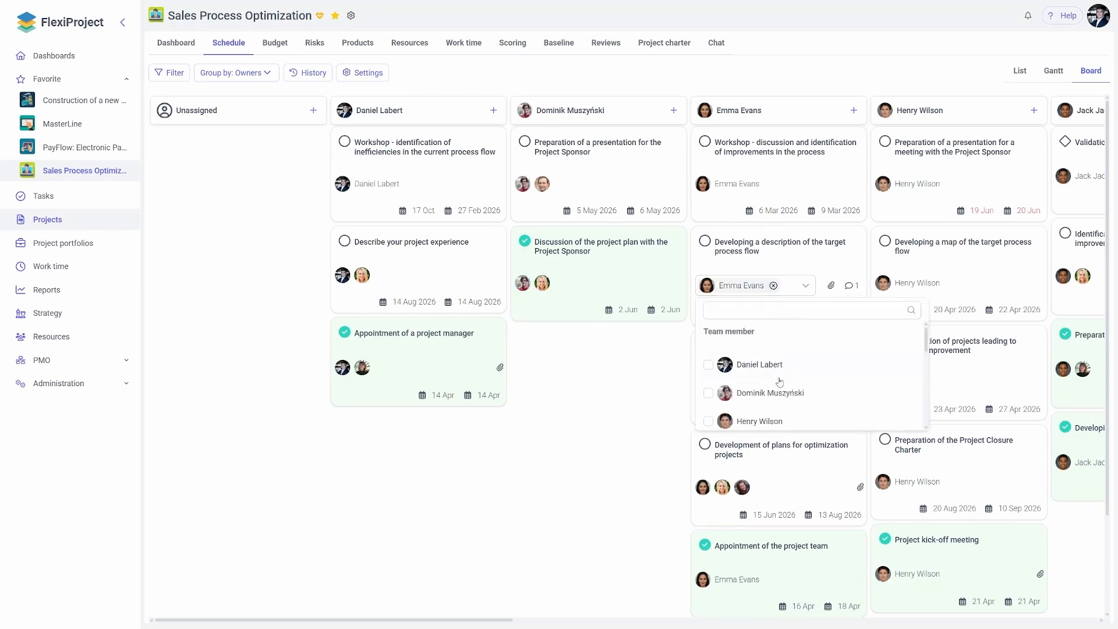
pyautogui.click(760, 369)
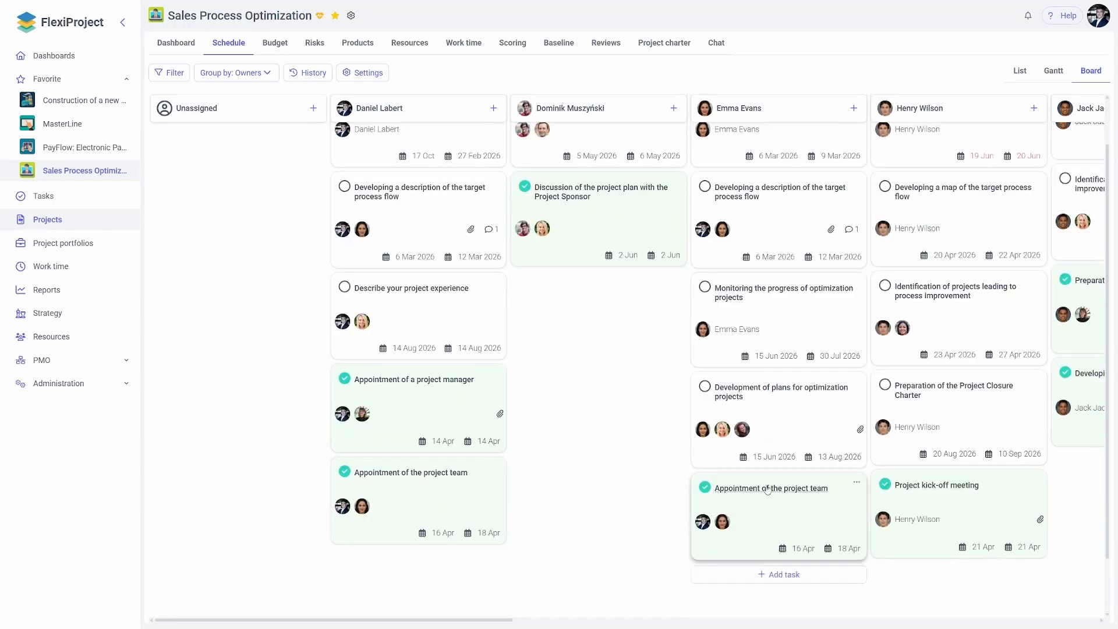
# Move "Appointment of the project team" to the owner column of "Discussion of the project plan", and back to the column of "Monitoring the progress".
pyautogui.moveTo(412, 485); pyautogui.dragTo(571, 445)
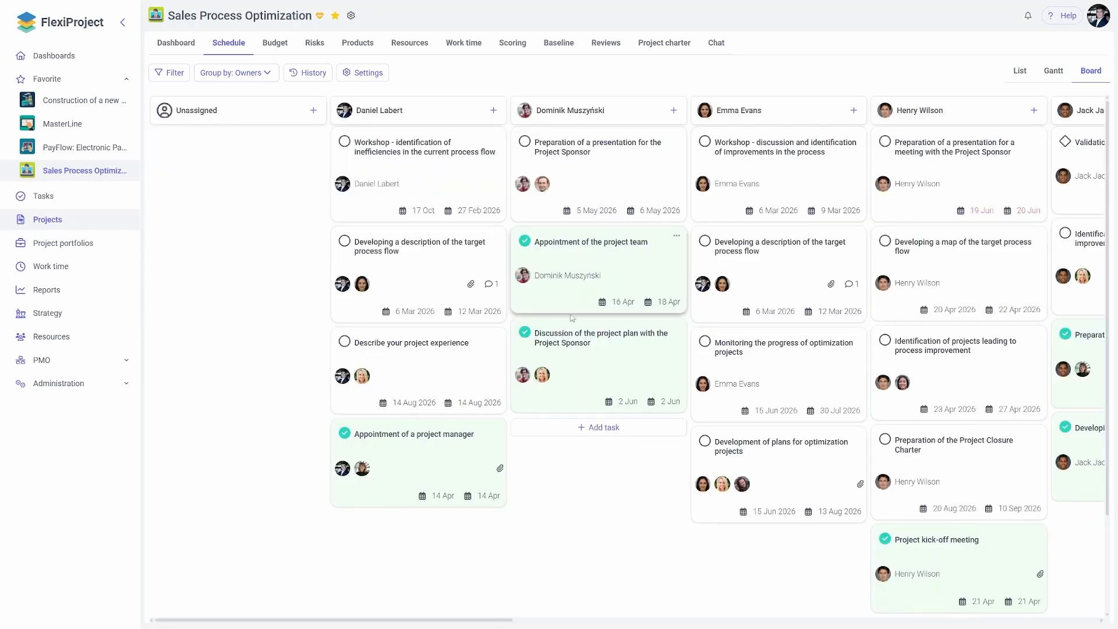
pyautogui.moveTo(629, 252); pyautogui.dragTo(757, 274)
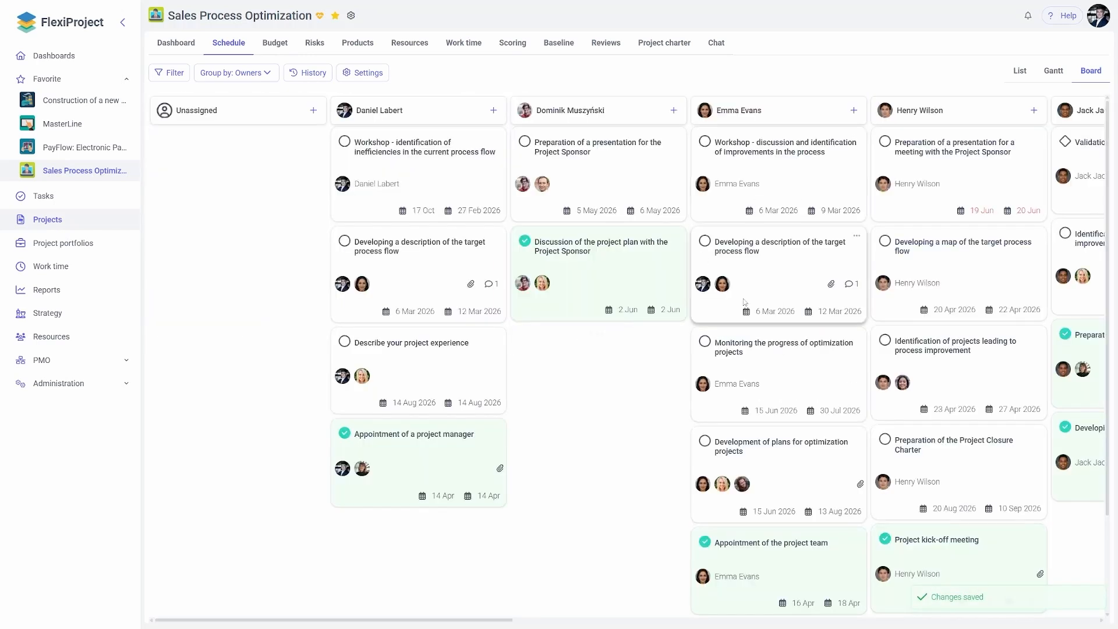
pyautogui.scroll(-2, 793, 488)
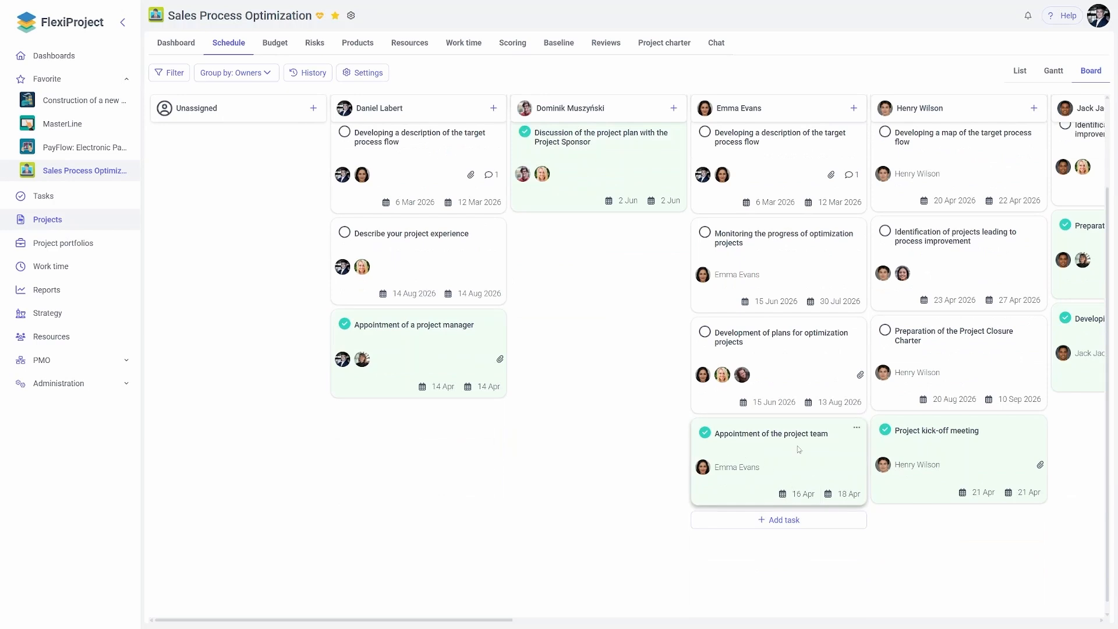
pyautogui.scroll(2, 658, 422)
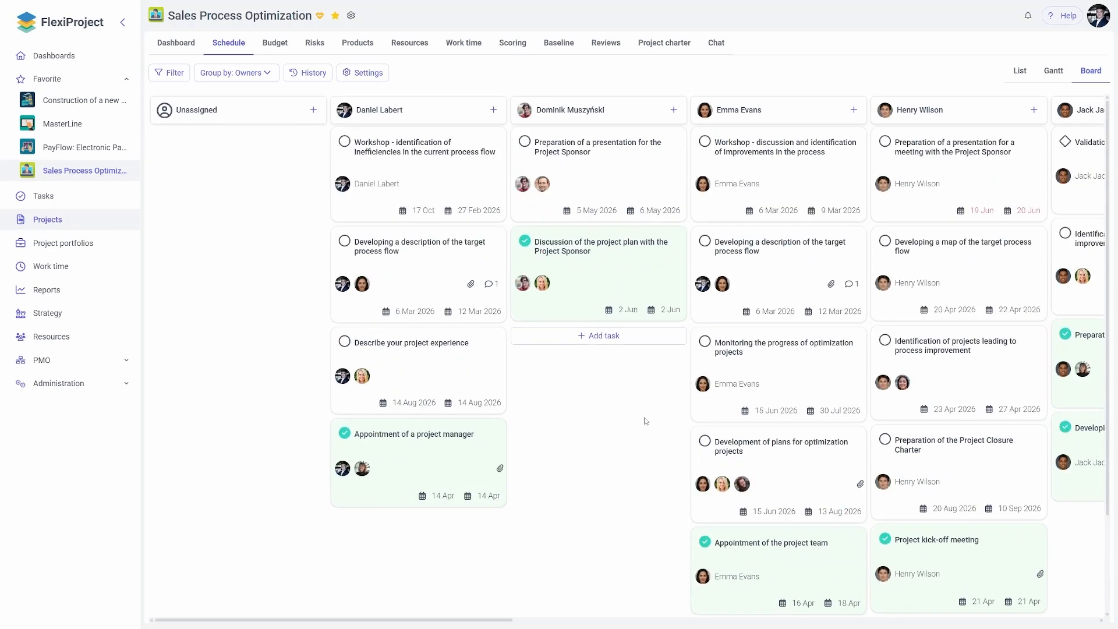
# Filter the board to tasks with status Not Done and an end date up to 10/31/2025.
pyautogui.moveTo(244, 146)
pyautogui.click(174, 78)
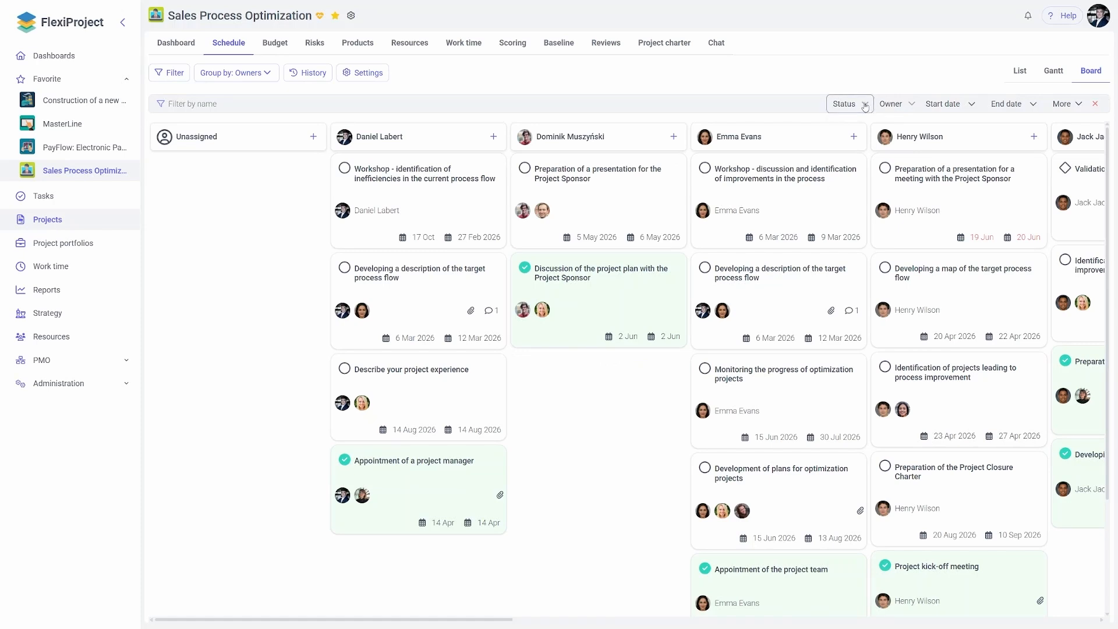
pyautogui.click(845, 104)
pyautogui.click(854, 127)
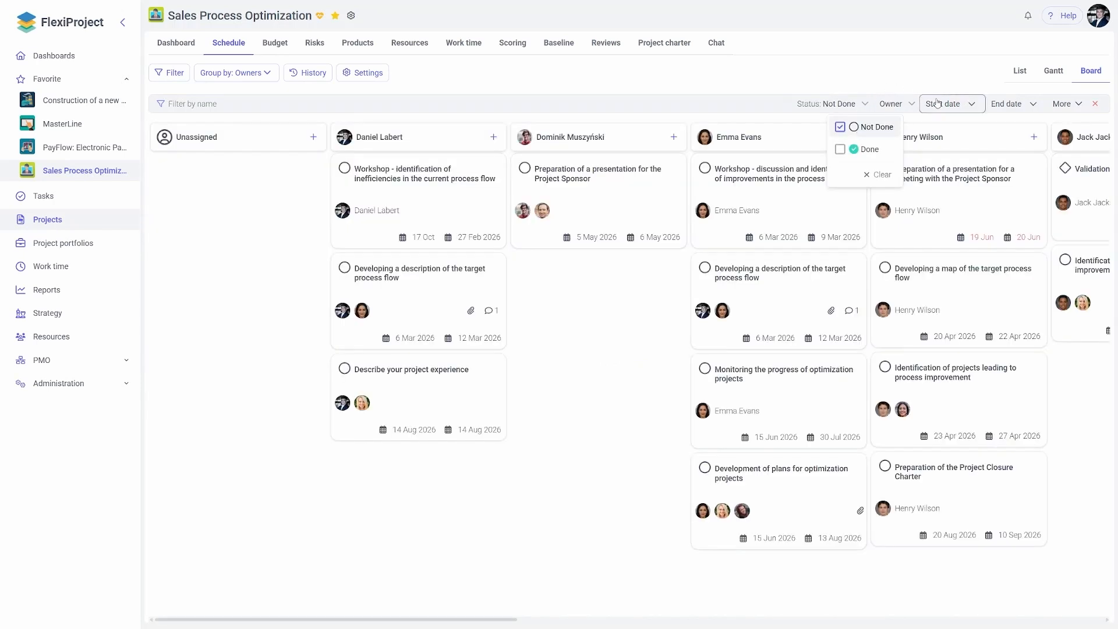
pyautogui.click(1008, 105)
pyautogui.click(978, 156)
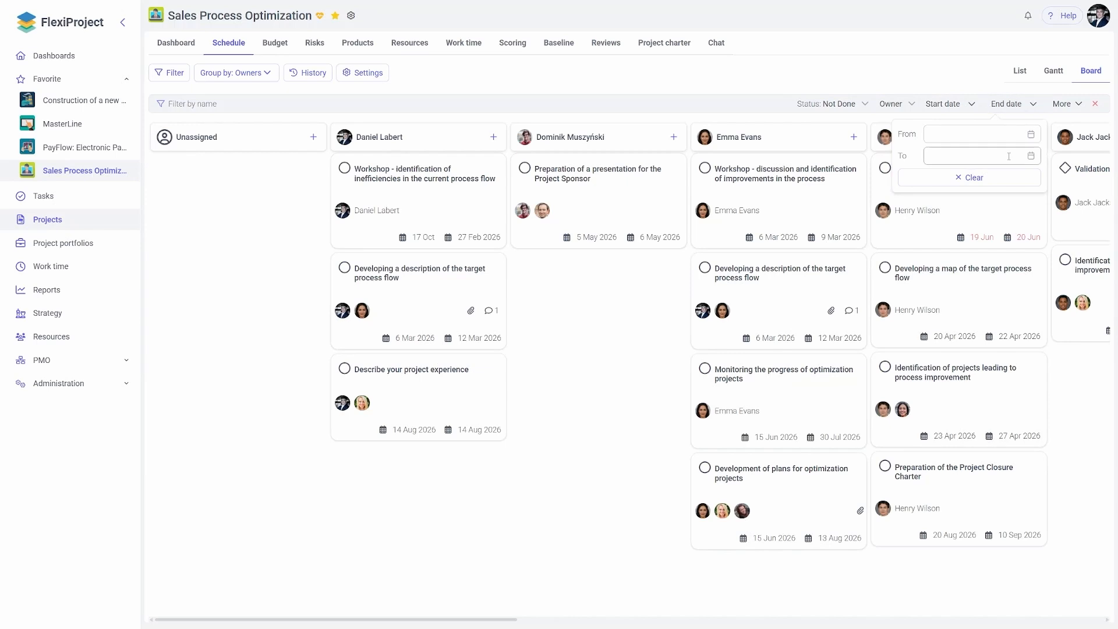
pyautogui.click(1037, 301)
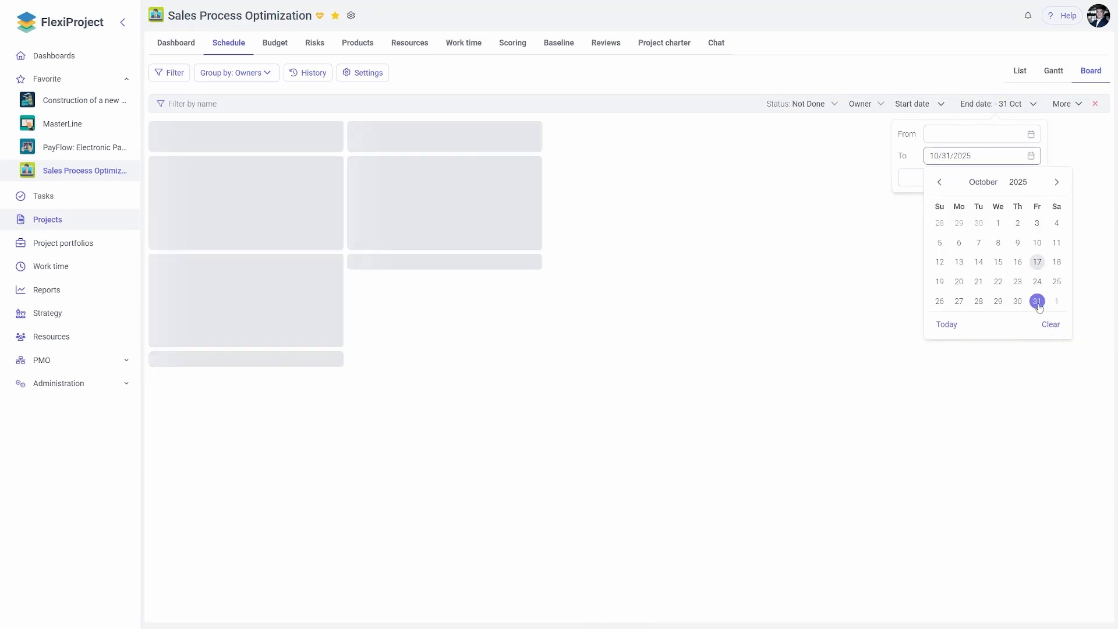
pyautogui.hscroll(10, 818, 265)
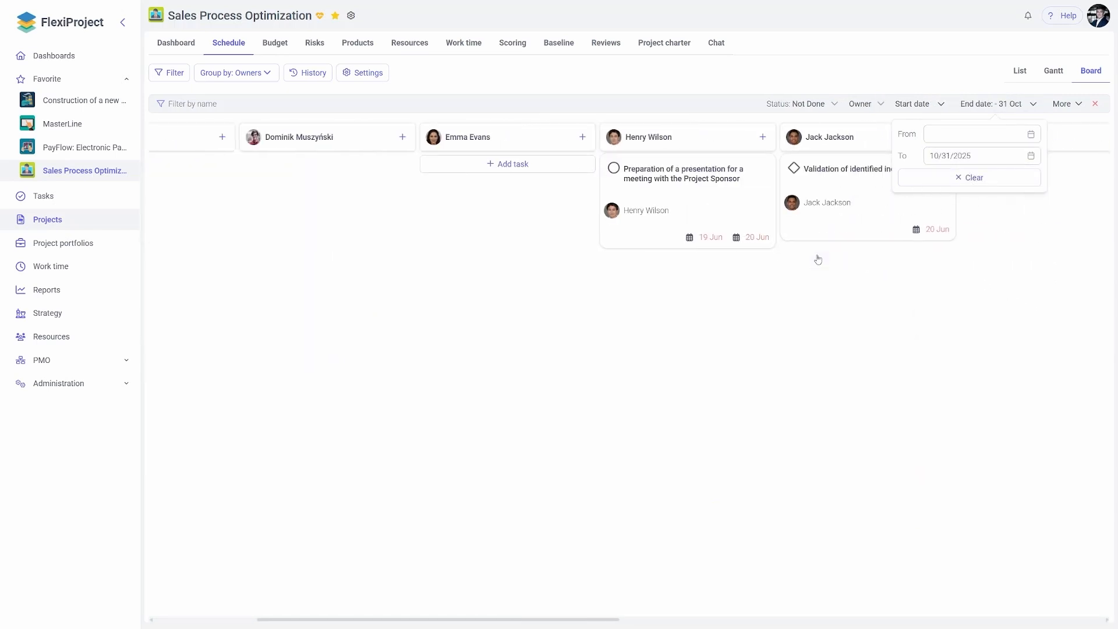
pyautogui.hscroll(6, 732, 238)
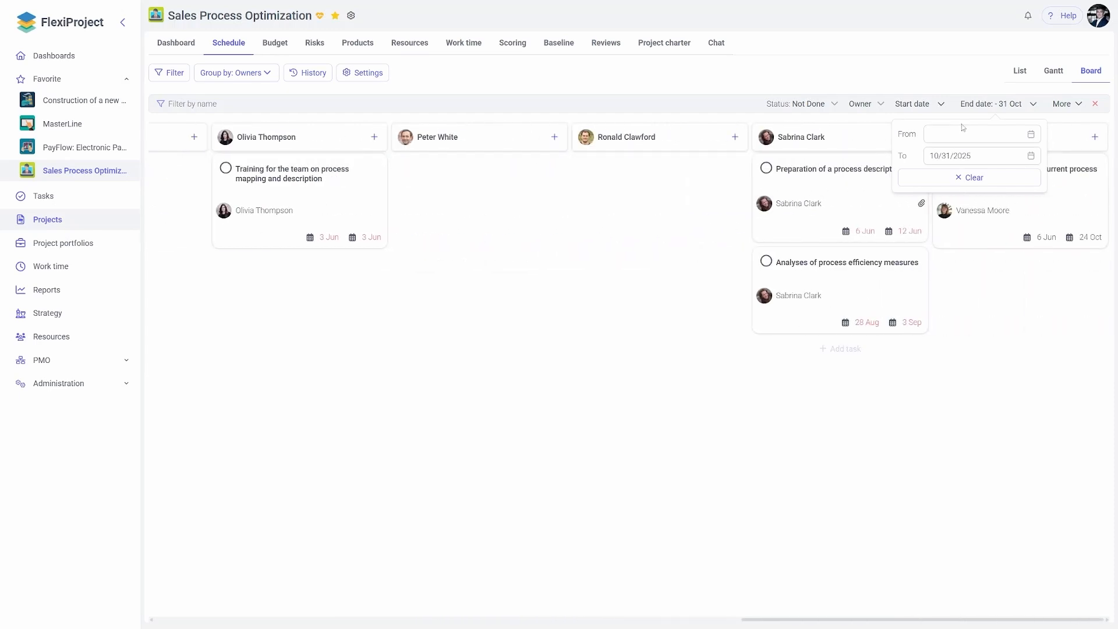
pyautogui.click(992, 104)
# Reassign "Preparation of a process description" to the owner of the empty column directly before its current one.
pyautogui.hscroll(-2, 729, 252)
pyautogui.hscroll(2, 728, 253)
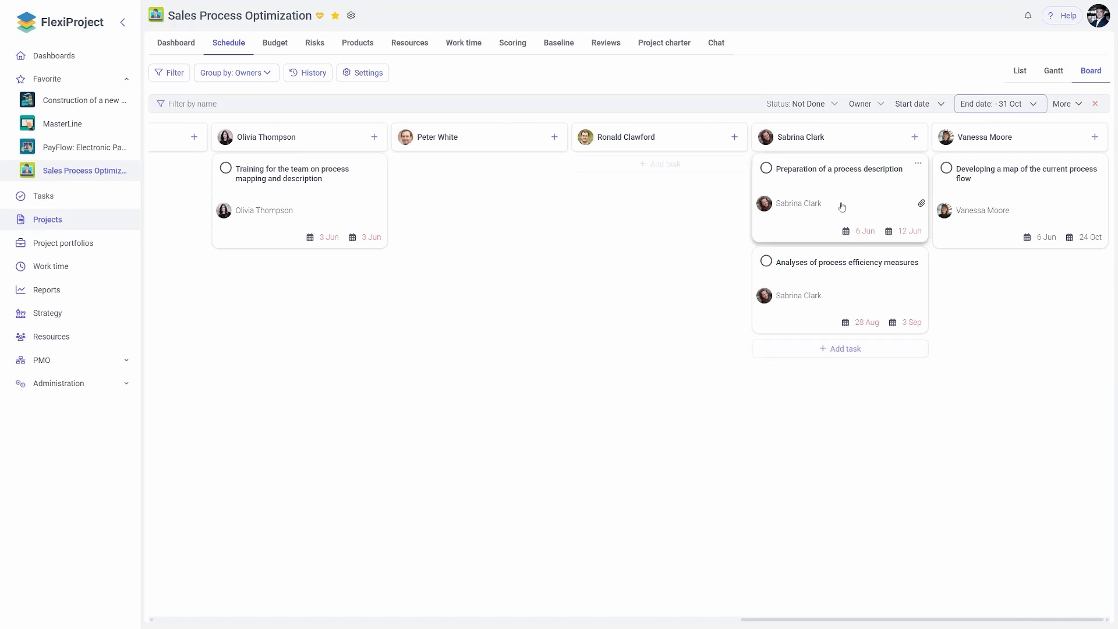
pyautogui.moveTo(855, 182); pyautogui.dragTo(627, 213)
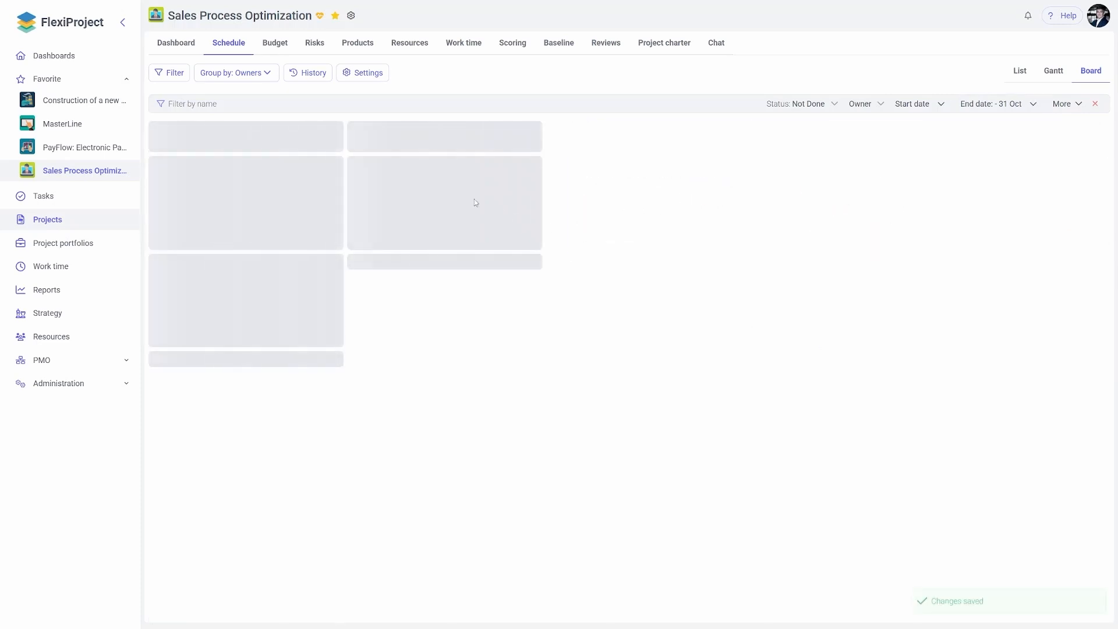
pyautogui.hscroll(10, 538, 216)
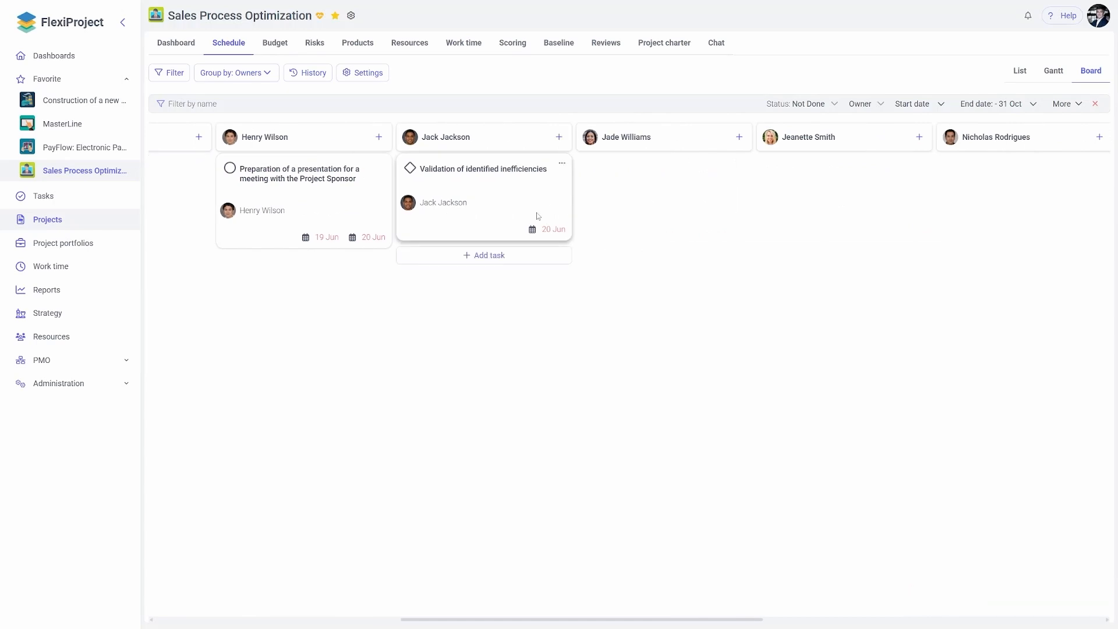
pyautogui.hscroll(2, 538, 216)
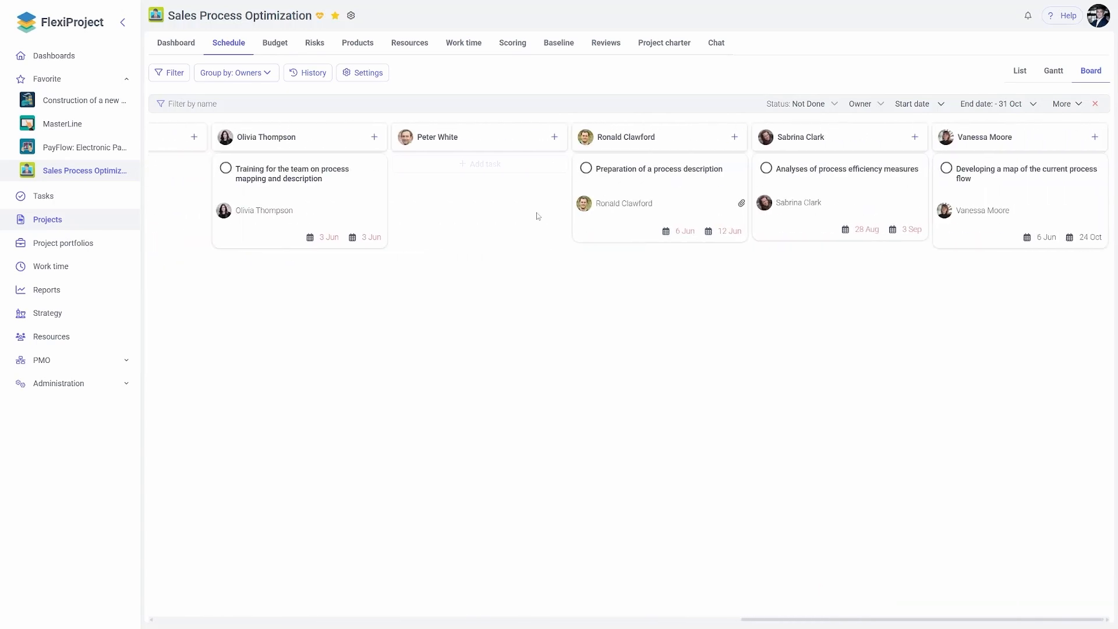
pyautogui.hscroll(-20, 538, 216)
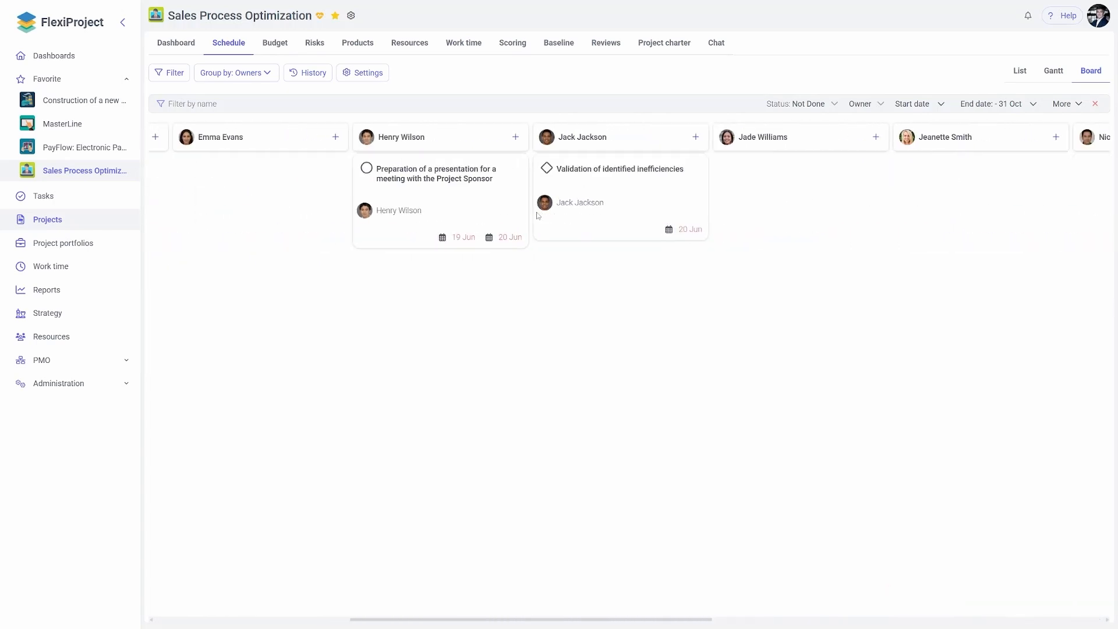
# View the additional filter criteria, including the Regulatory Impact options, and clear all filters from the board.
pyautogui.click(1066, 103)
pyautogui.moveTo(1023, 124)
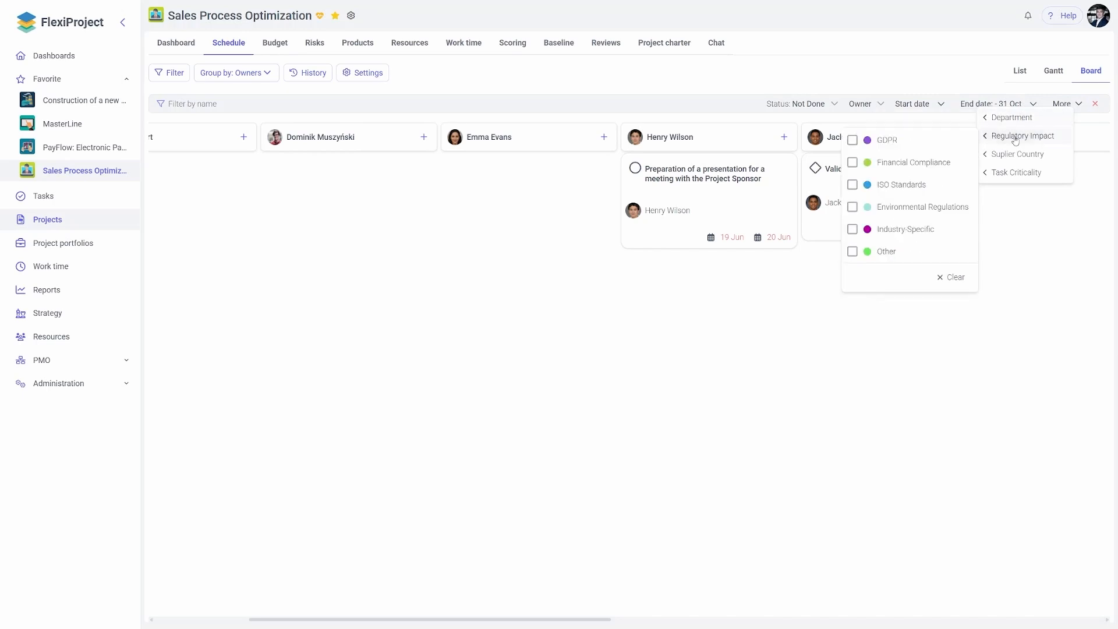
pyautogui.click(1094, 105)
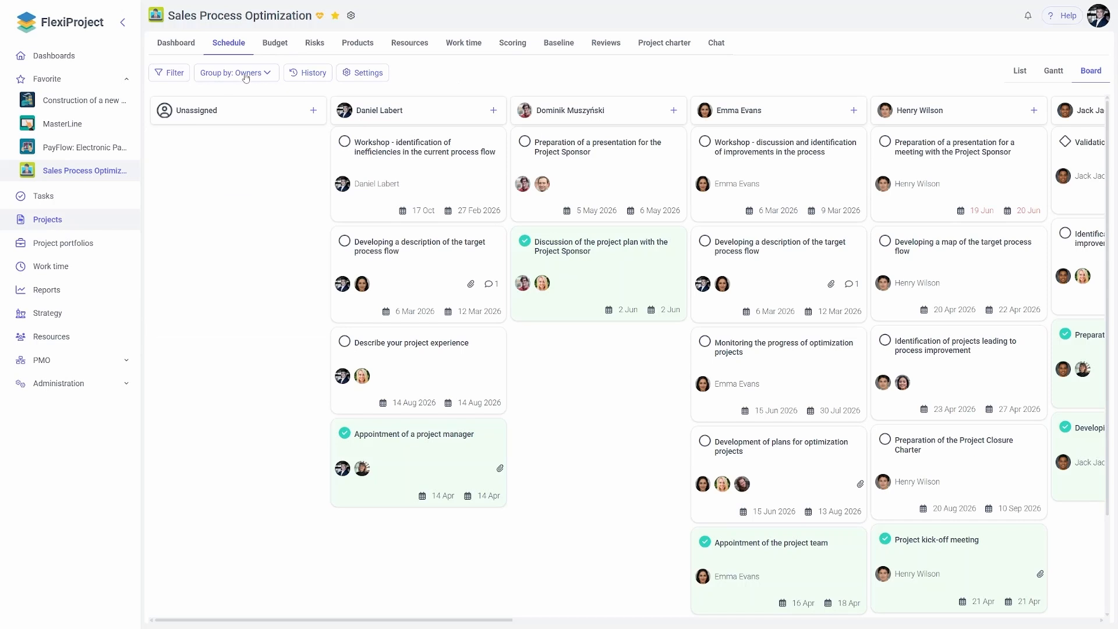
# Group the board by End date, and add "New task" under Next week with its end date set to 17 Oct.
pyautogui.click(246, 74)
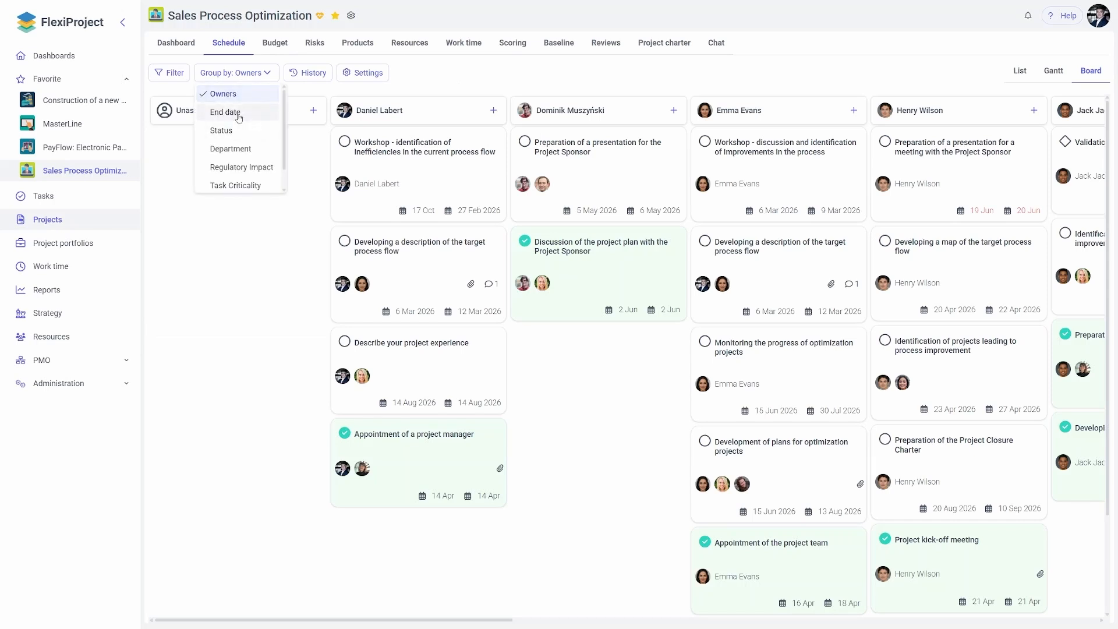
pyautogui.click(239, 115)
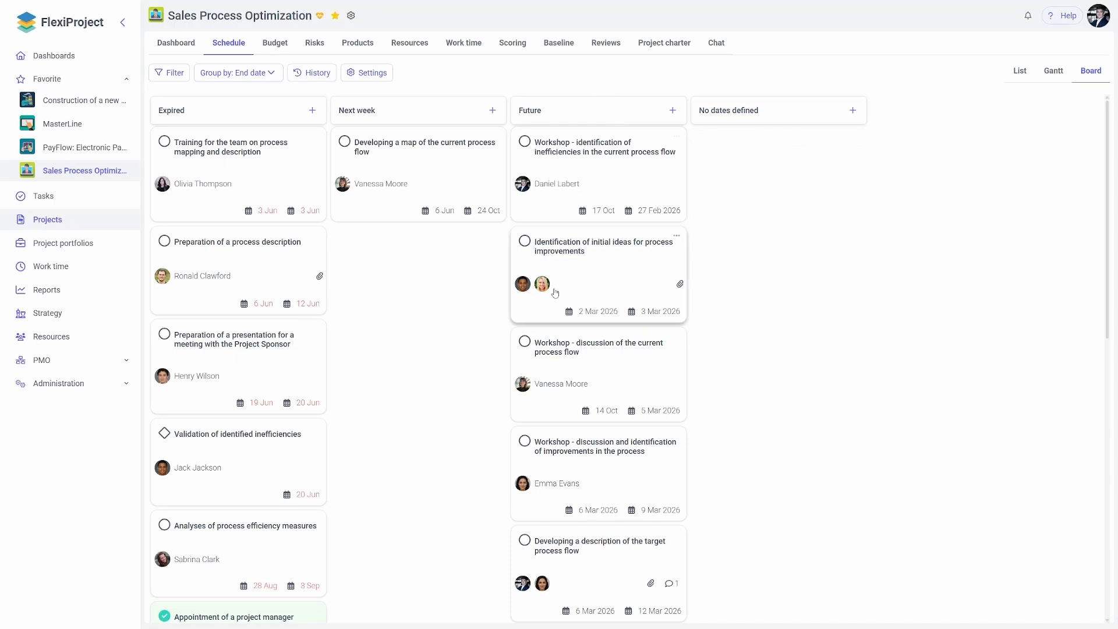
pyautogui.click(418, 236)
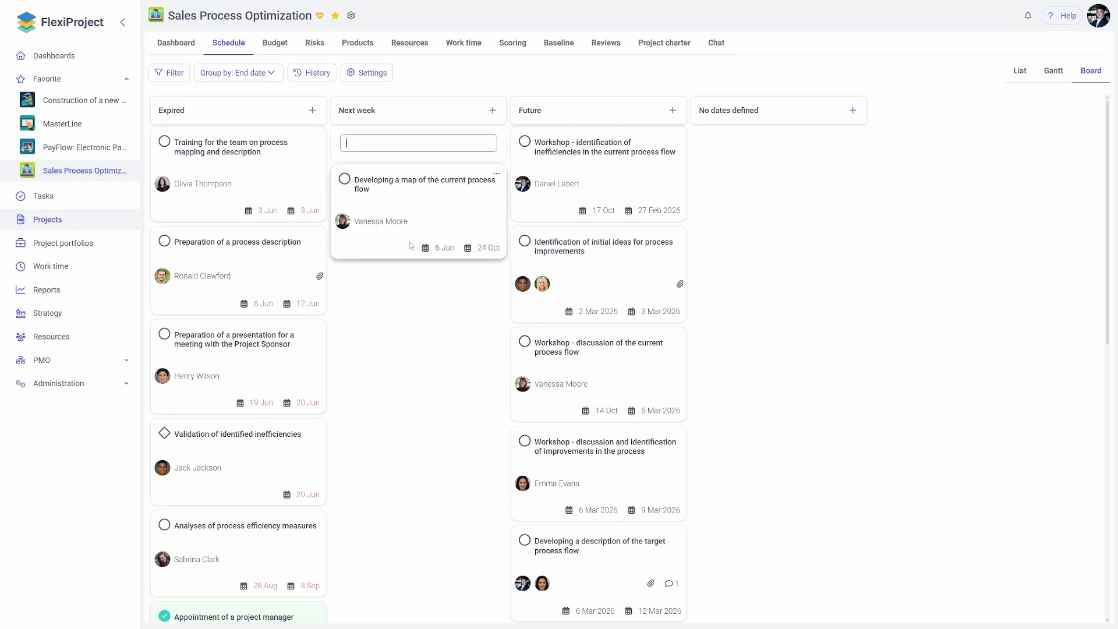
pyautogui.write('New task')
pyautogui.press('Return')
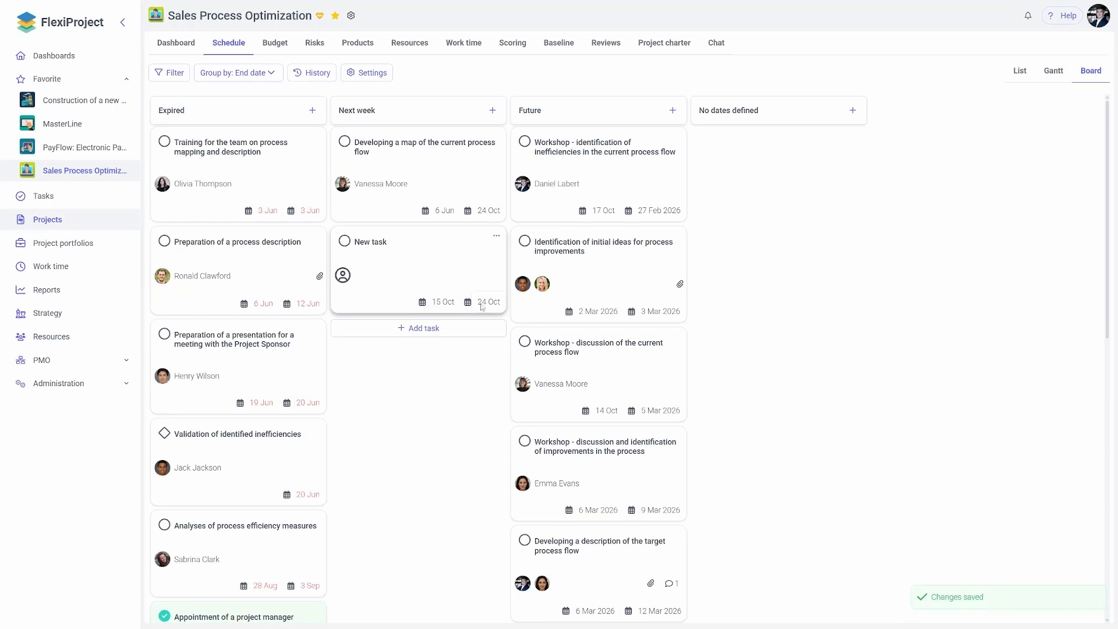
pyautogui.click(468, 304)
pyautogui.click(565, 410)
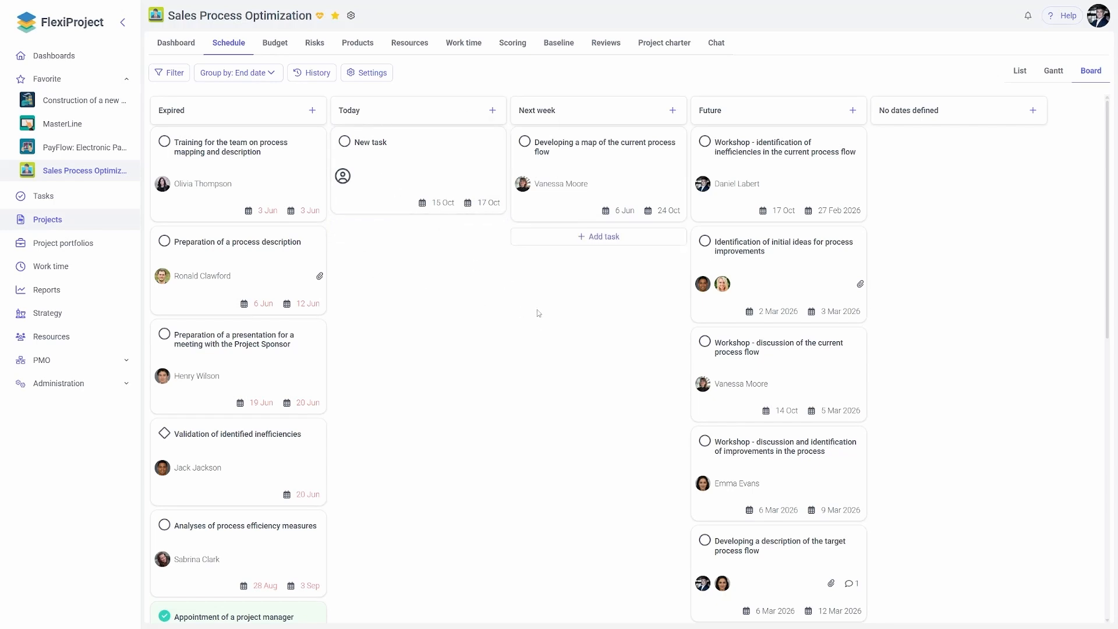
# Group the board by Status, and move "Training for the team" and "Preparation of a presentation for a meeting" to In progress.
pyautogui.click(236, 72)
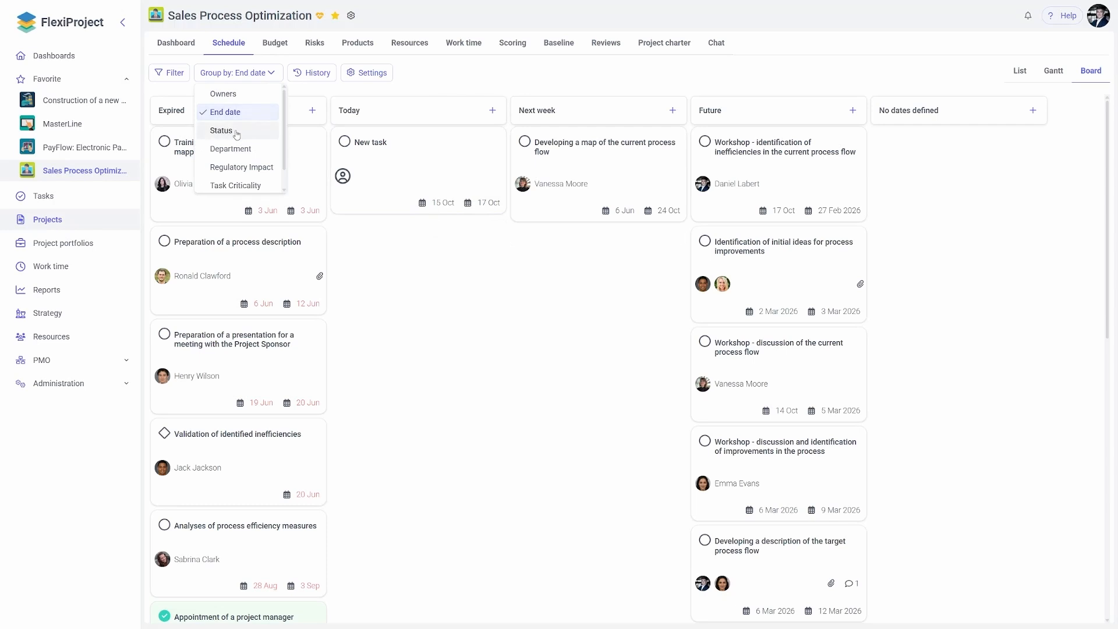
pyautogui.click(221, 128)
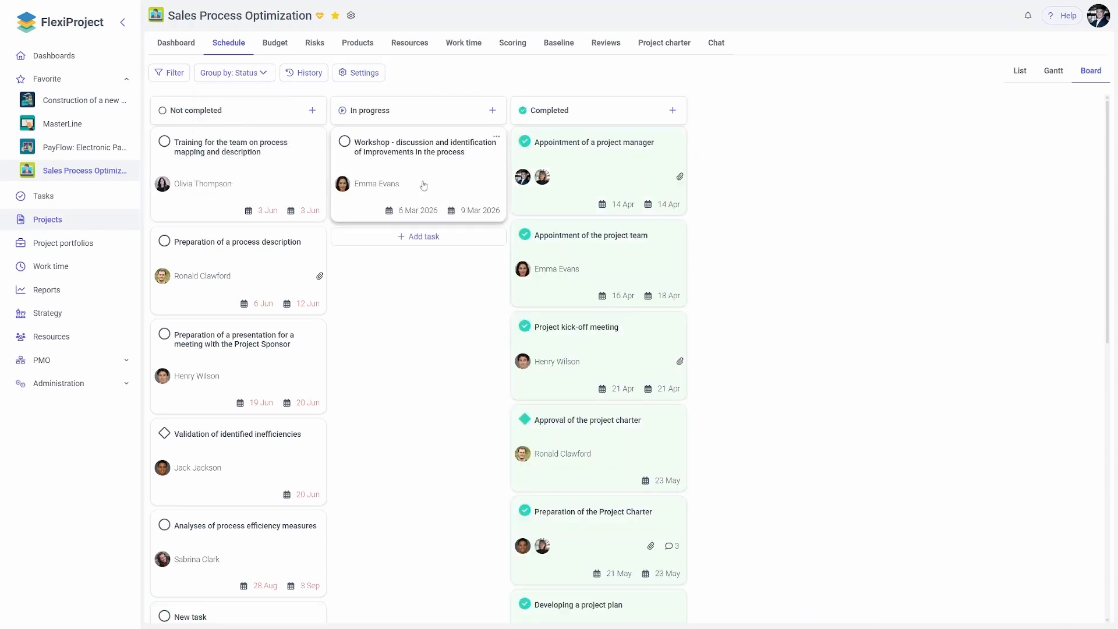
pyautogui.moveTo(238, 162); pyautogui.dragTo(407, 256)
pyautogui.moveTo(242, 248); pyautogui.dragTo(410, 248)
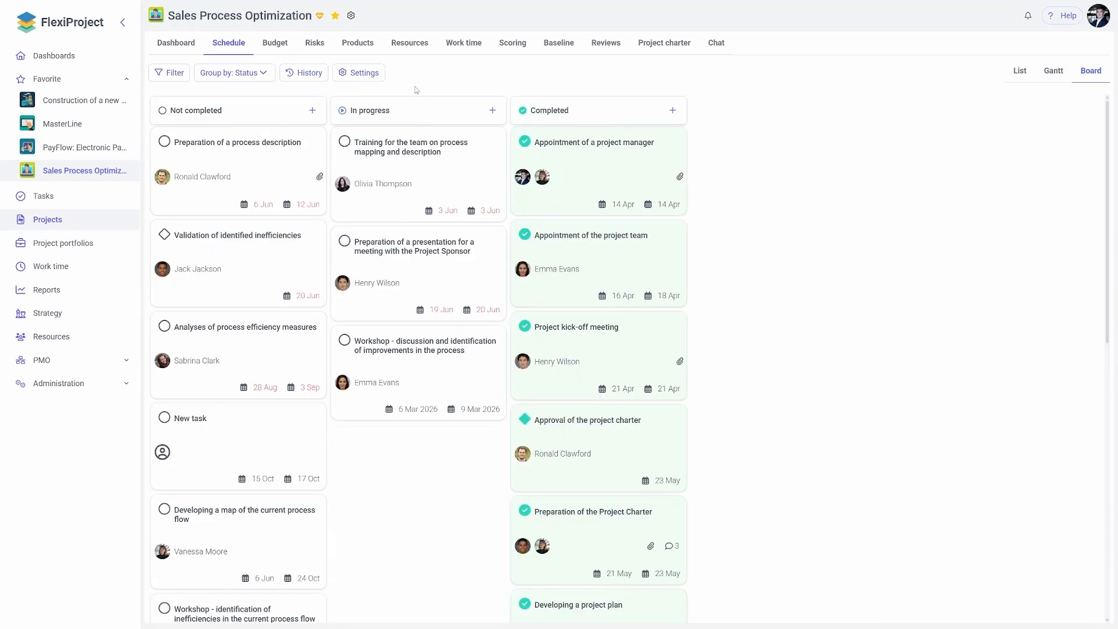
# Group the board's task cards by Department.
pyautogui.click(234, 73)
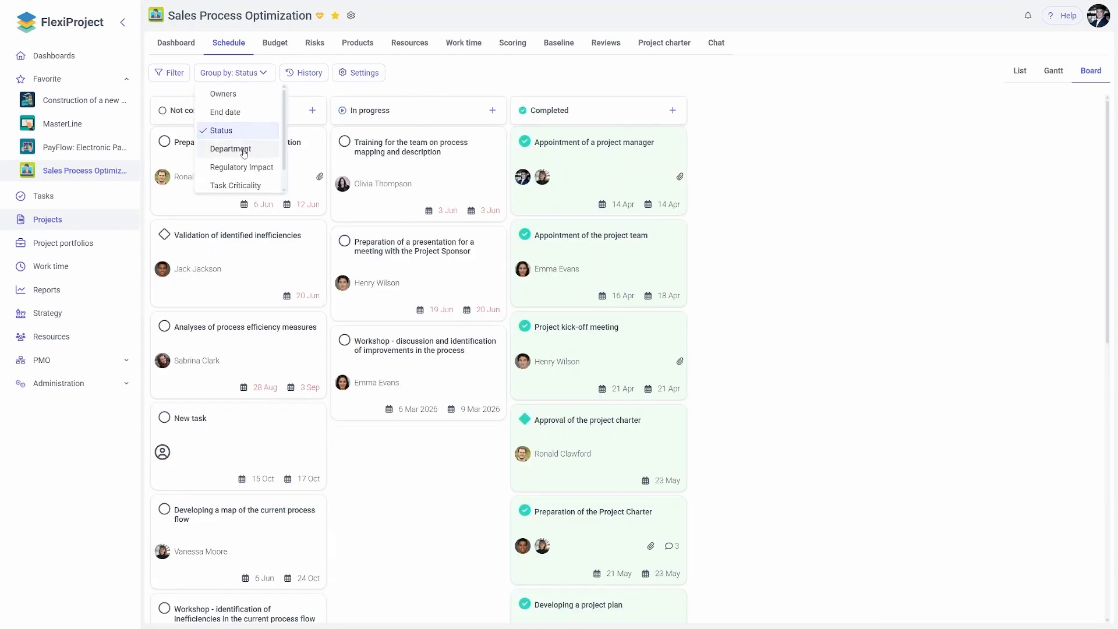
pyautogui.click(244, 150)
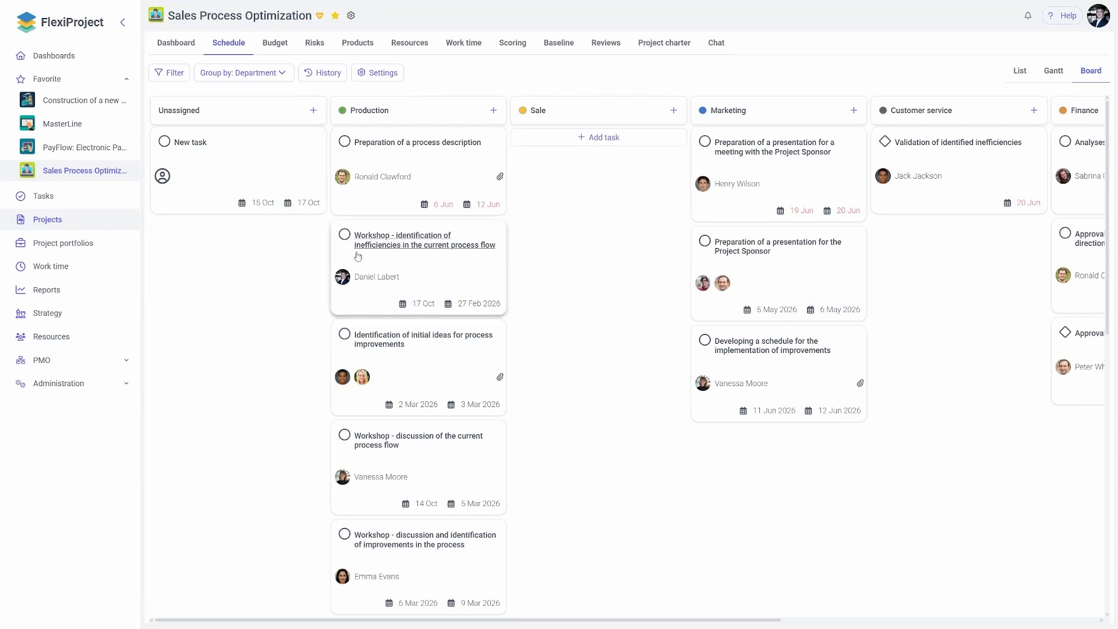
# Open the Schedule columns section of the administration's system settings to view the defined columns.
pyautogui.click(117, 385)
pyautogui.click(115, 454)
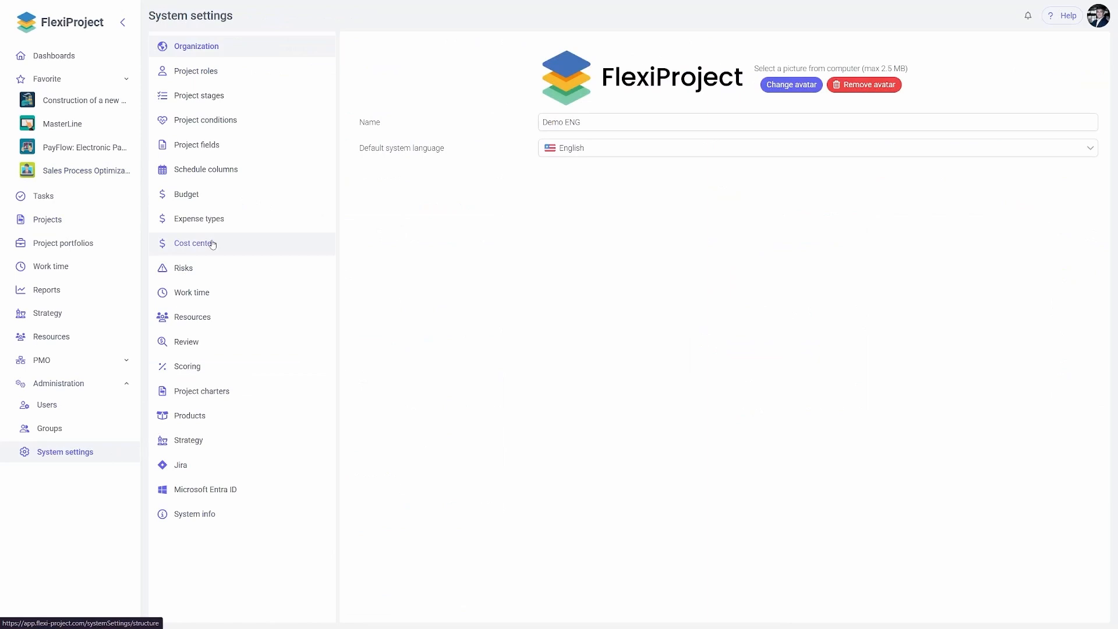
pyautogui.click(215, 177)
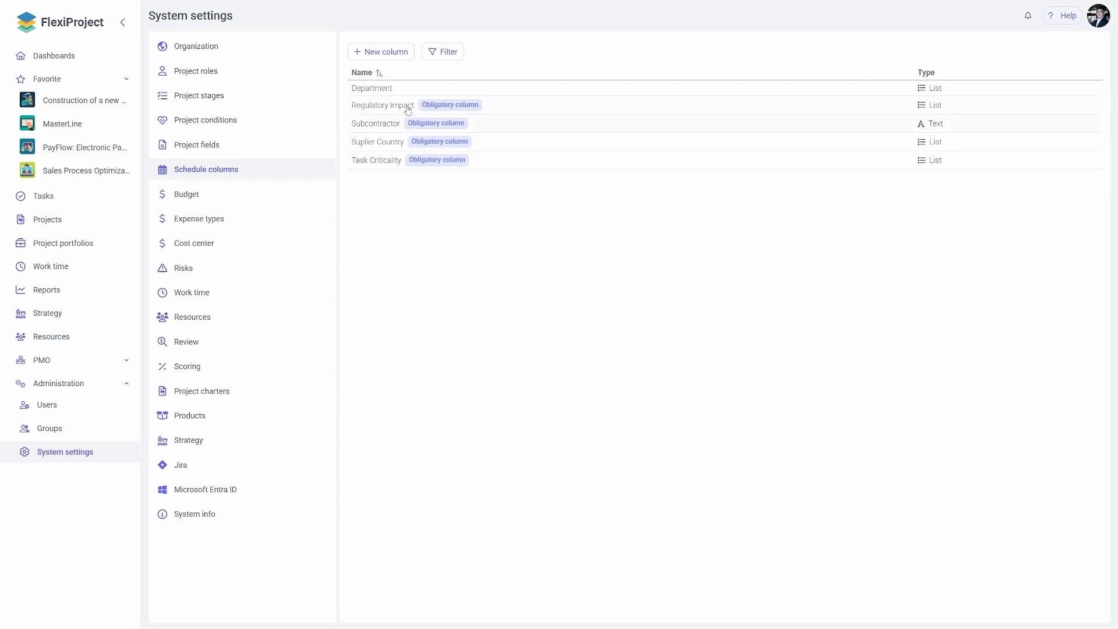
# Examine the type and list options of the Department, Regulatory Impact and Task Criticality schedule columns without changing them.
pyautogui.click(386, 91)
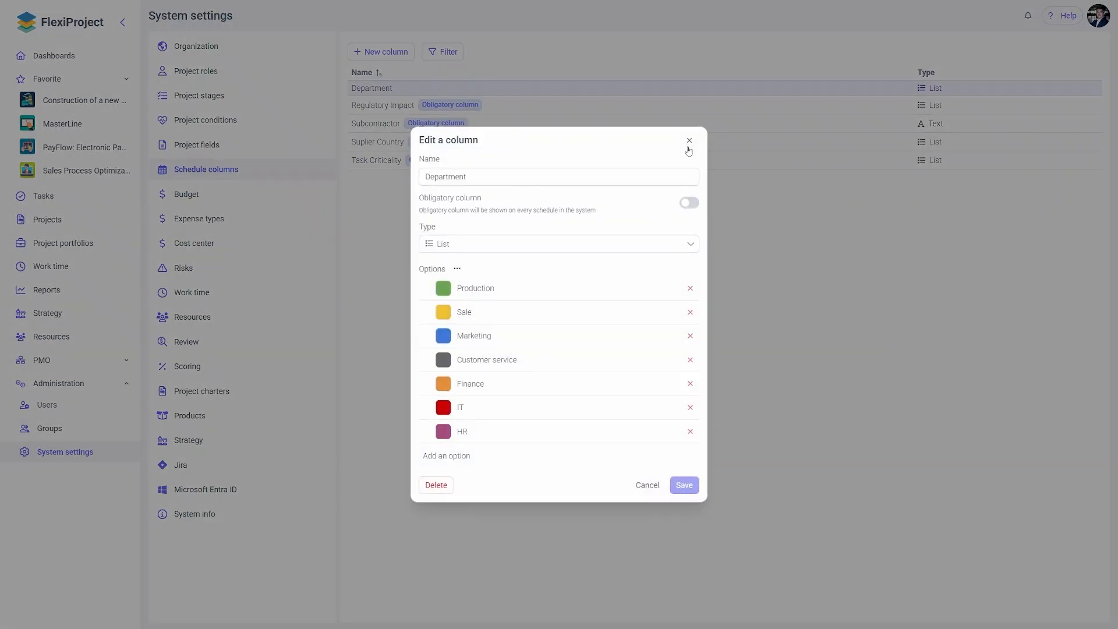
pyautogui.click(690, 143)
pyautogui.click(385, 110)
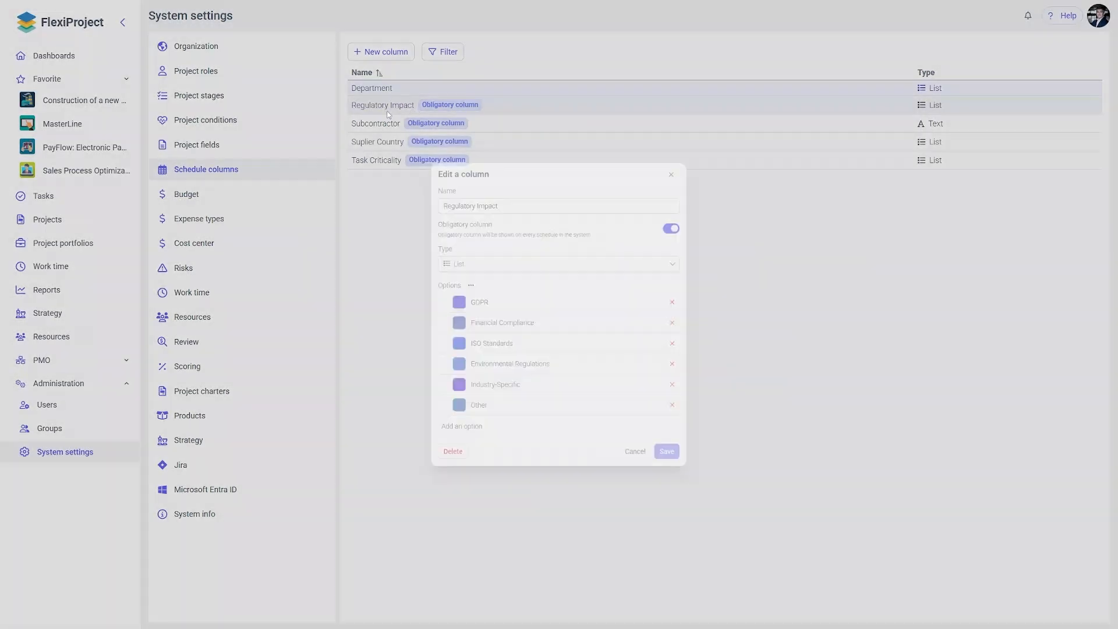
pyautogui.click(689, 153)
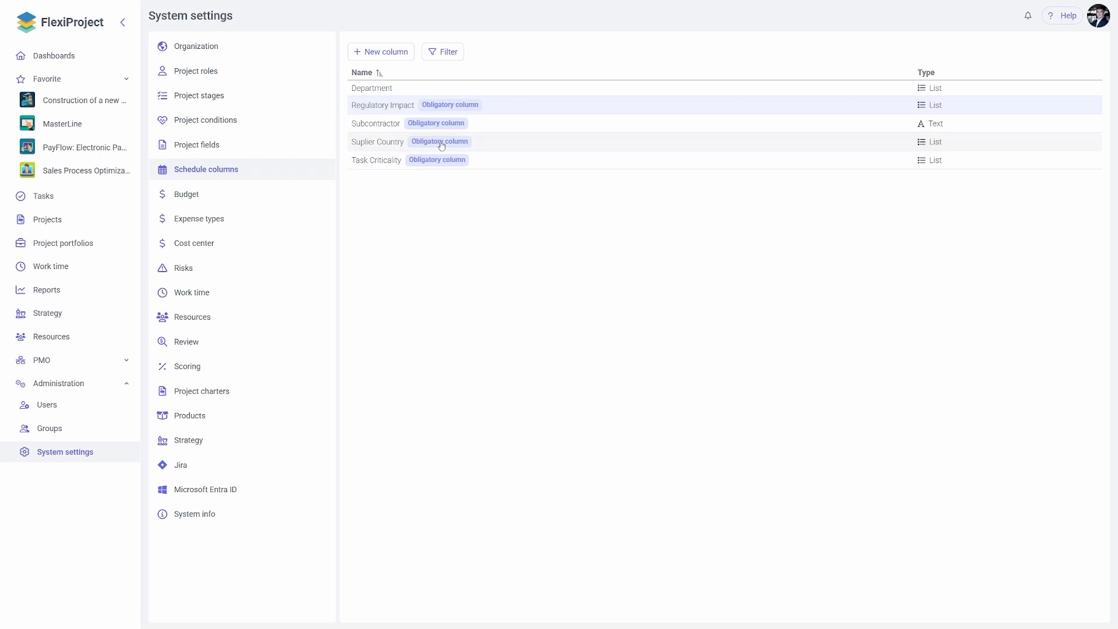
pyautogui.click(374, 164)
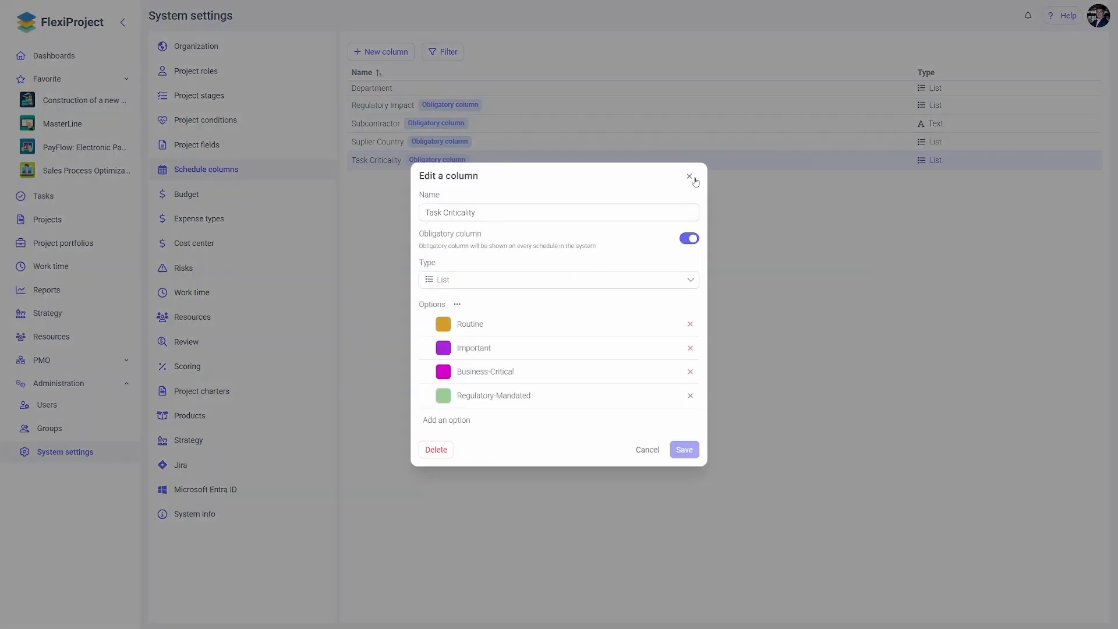
pyautogui.click(689, 177)
# Return to the Sales Process Optimization board and move "Preparation of a process description" from Production to Sale with its details open.
pyautogui.hotkey('alt', 'Left')
pyautogui.hotkey('alt', 'Left')
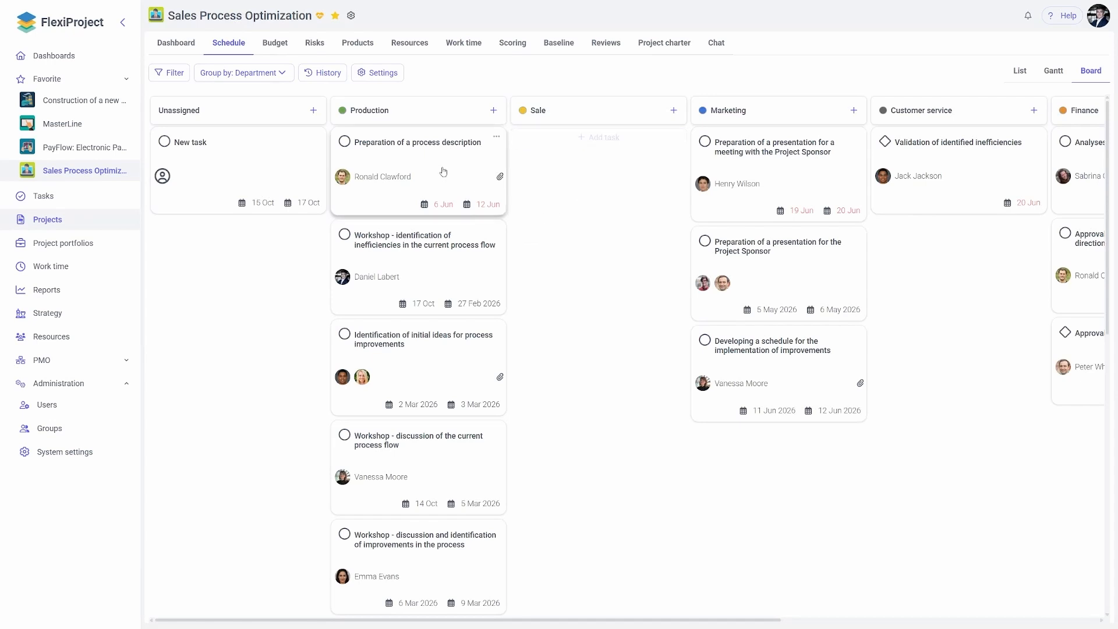
pyautogui.click(437, 147)
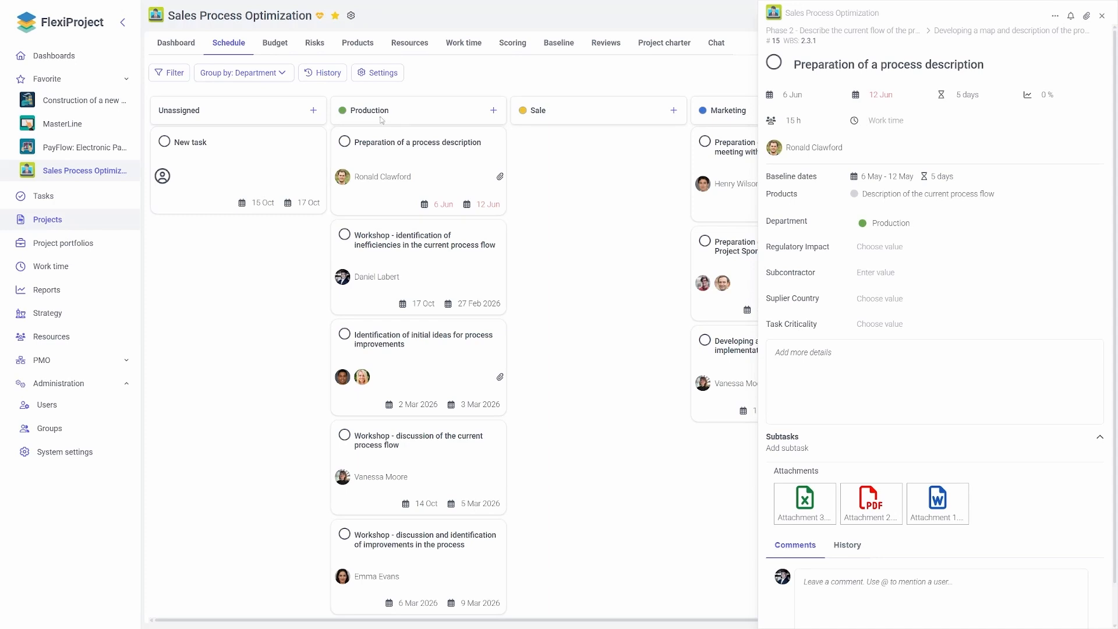
pyautogui.moveTo(387, 156); pyautogui.dragTo(560, 172)
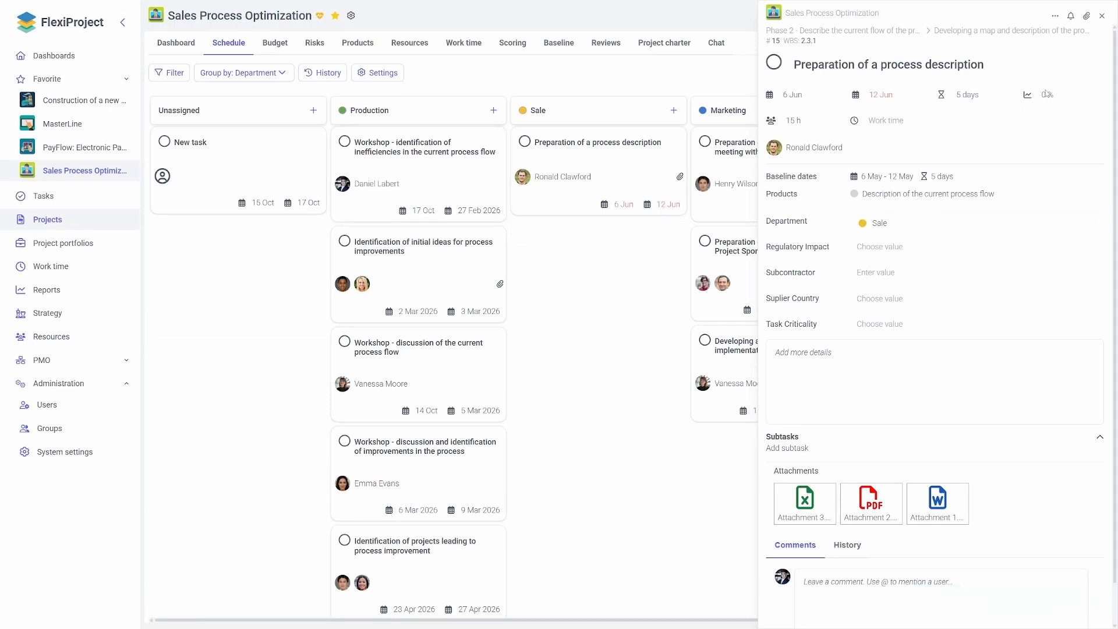
pyautogui.click(1101, 16)
# Group the board by Task Criticality and look over the tasks in the Unassigned column.
pyautogui.click(262, 76)
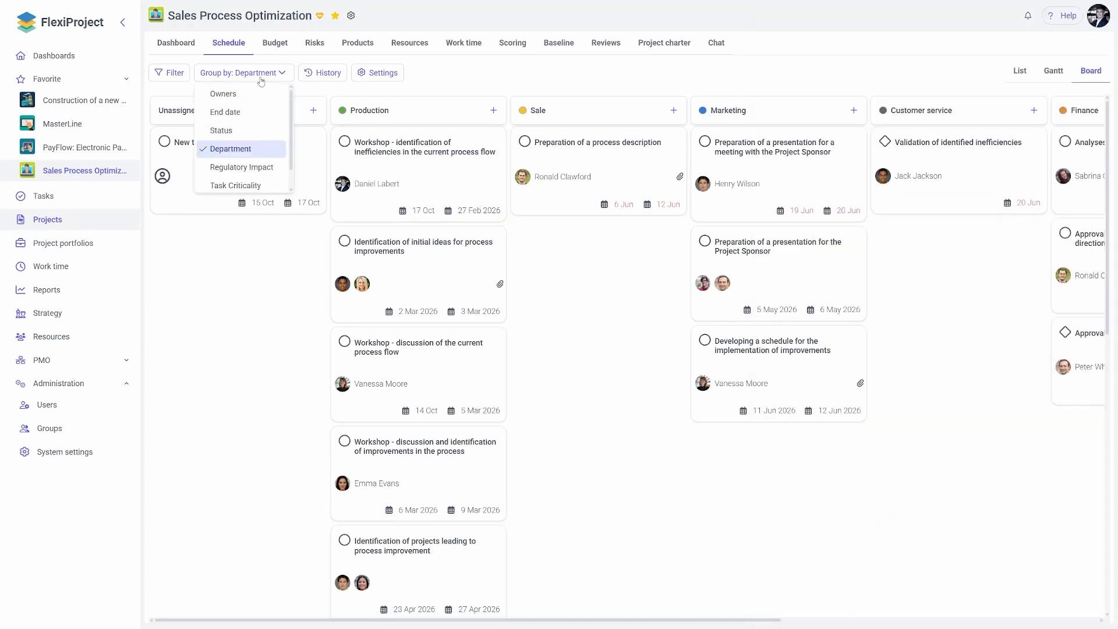
pyautogui.scroll(-1, 244, 170)
pyautogui.click(245, 165)
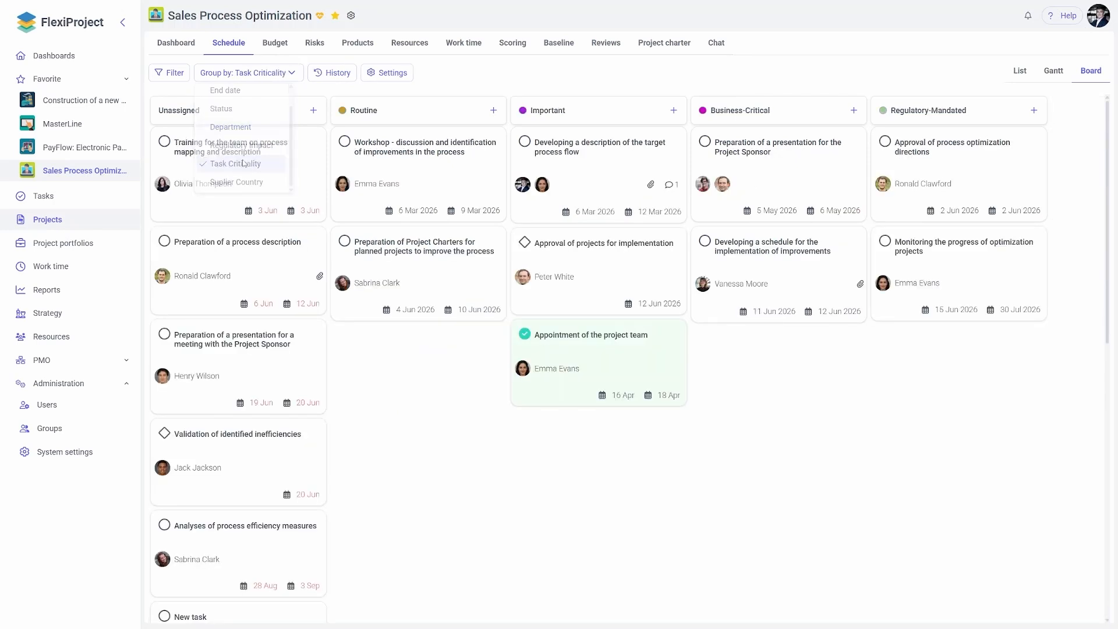
pyautogui.scroll(-3, 255, 343)
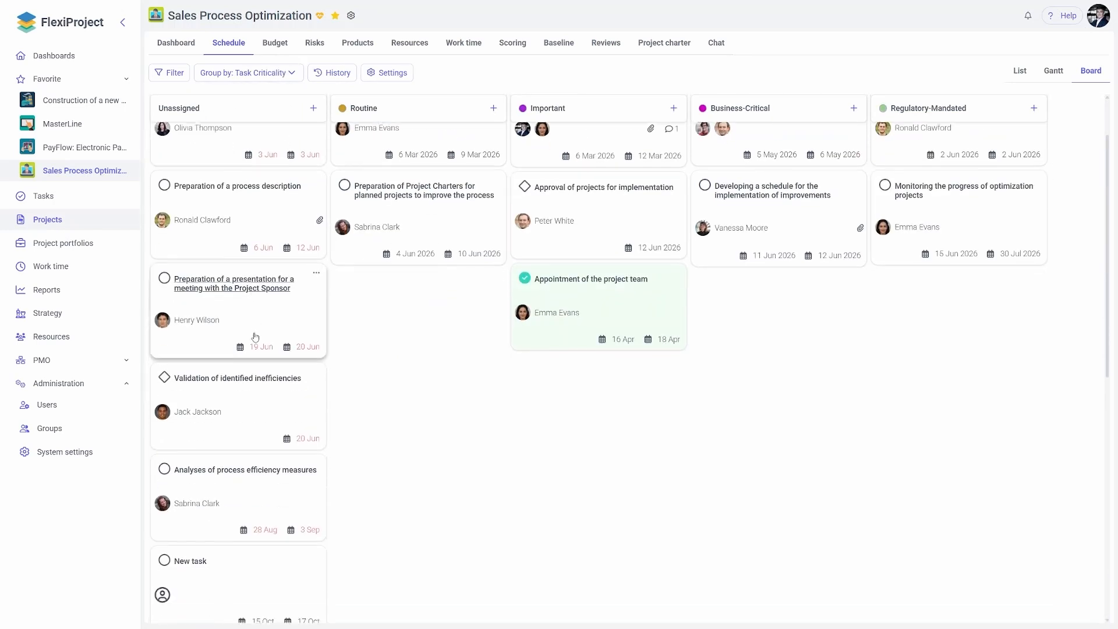
pyautogui.scroll(-3, 254, 333)
pyautogui.scroll(6, 253, 335)
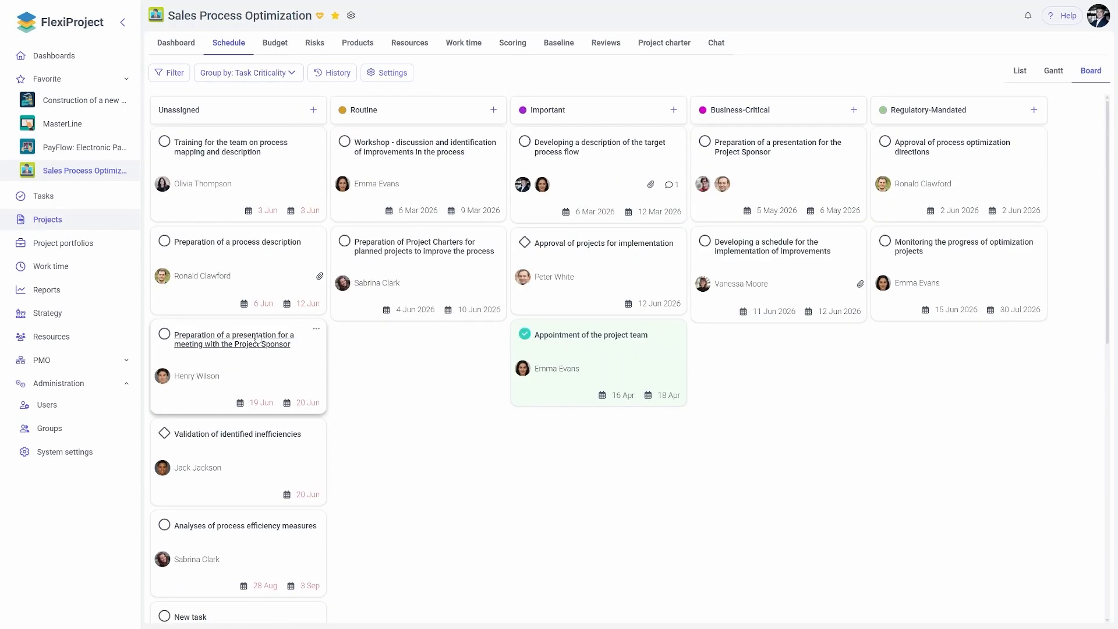
# Move the Project Sponsor meeting presentation task to Regulatory-Mandated, the team training task to Routine, and "Analyses of process efficiency measures" to Business-Critical.
pyautogui.moveTo(219, 345); pyautogui.dragTo(950, 355)
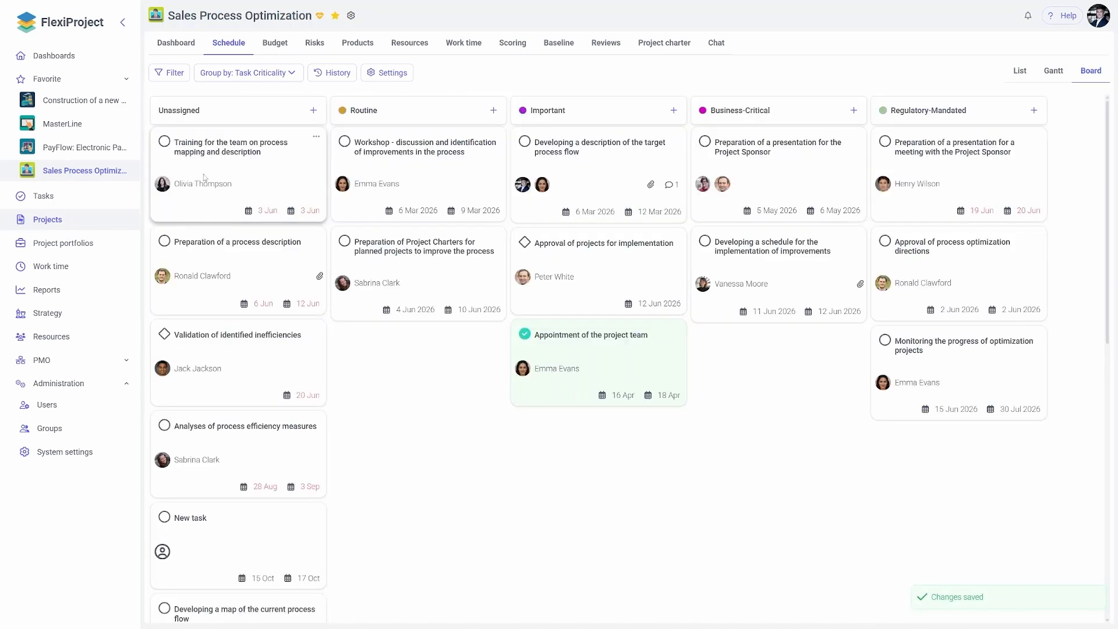
pyautogui.moveTo(211, 170); pyautogui.dragTo(437, 344)
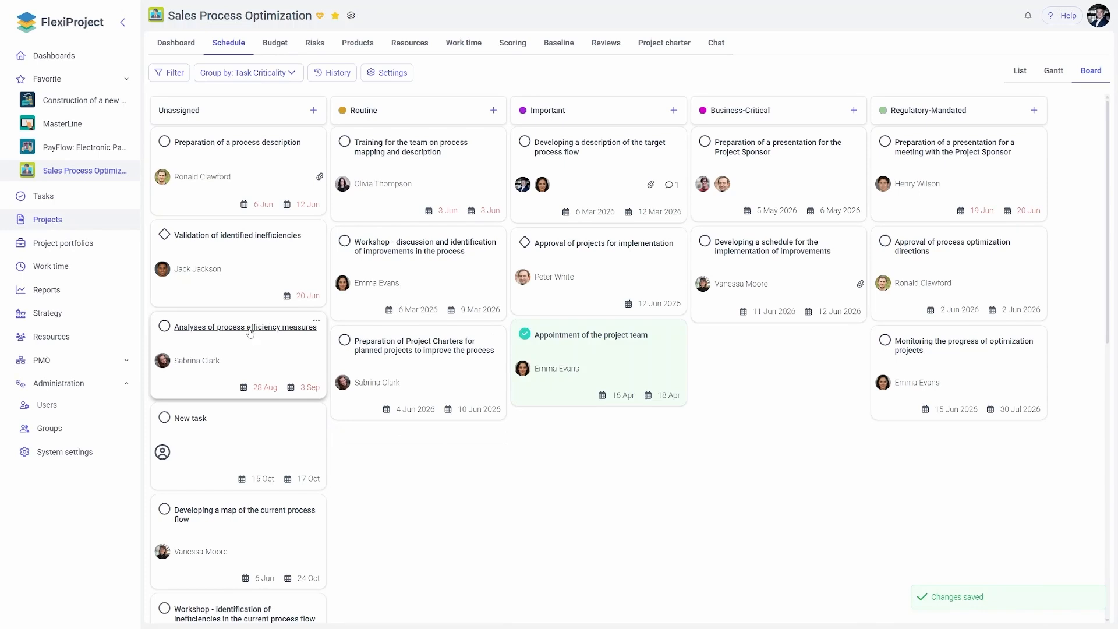
pyautogui.click(196, 353)
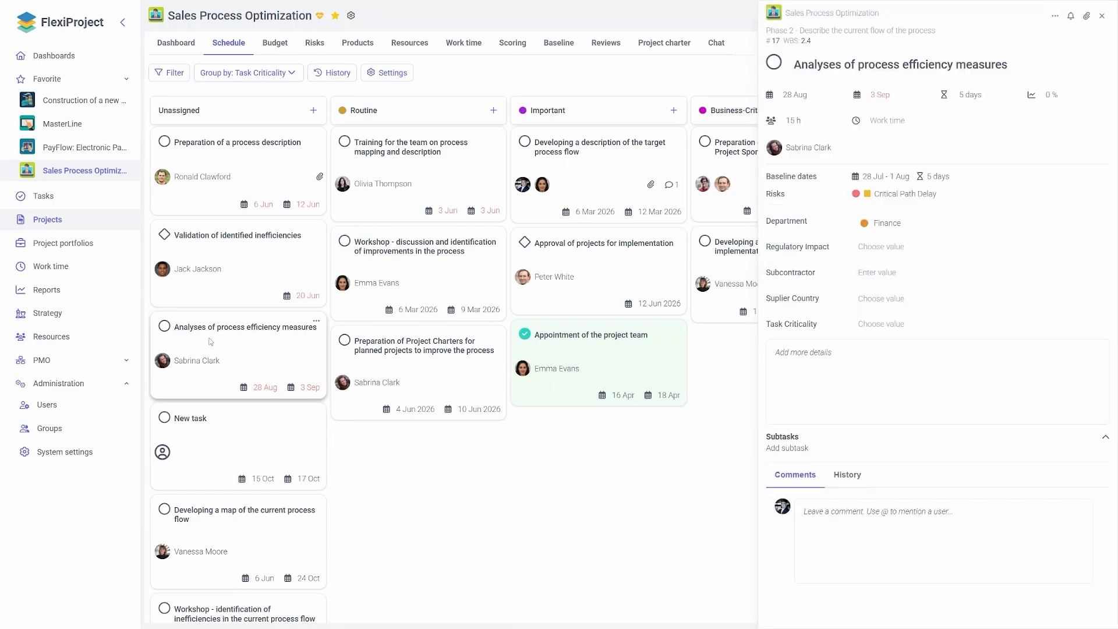
pyautogui.moveTo(211, 341); pyautogui.dragTo(685, 368)
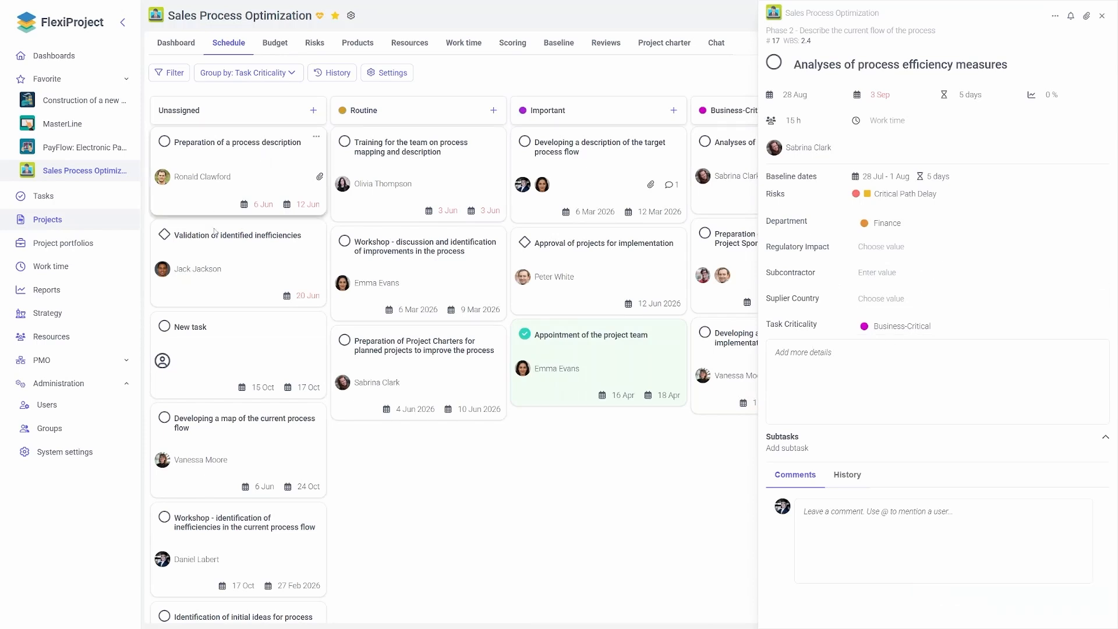
# In the details of "Validation of identified inefficiencies", set Suplier Country to Germany and Task Criticality to Business-Critical.
pyautogui.click(191, 241)
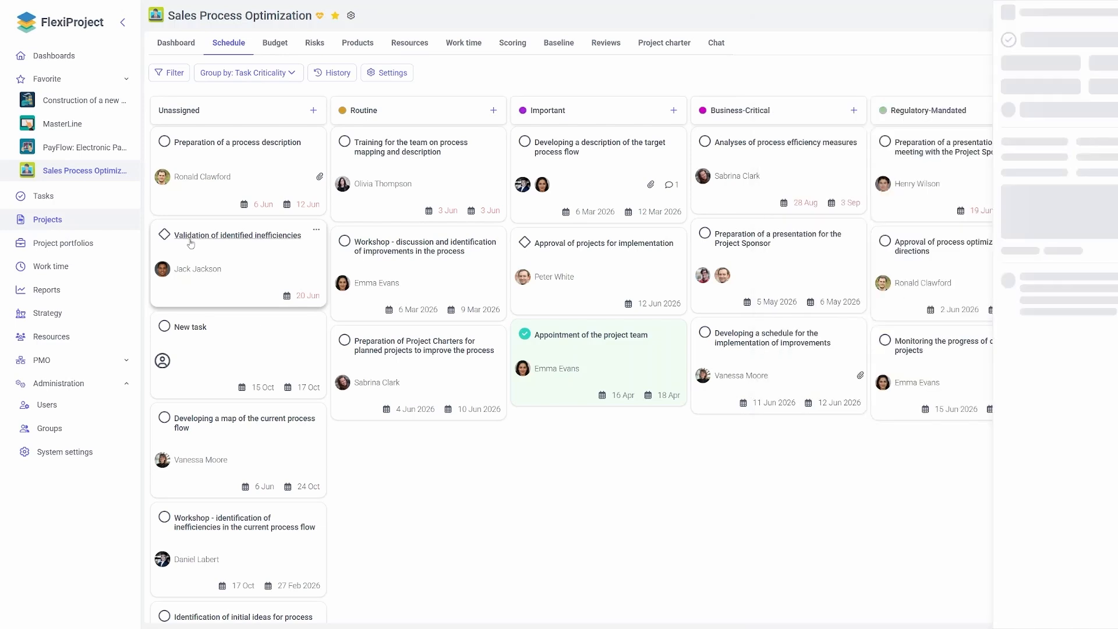
pyautogui.click(903, 319)
pyautogui.click(888, 379)
pyautogui.click(903, 348)
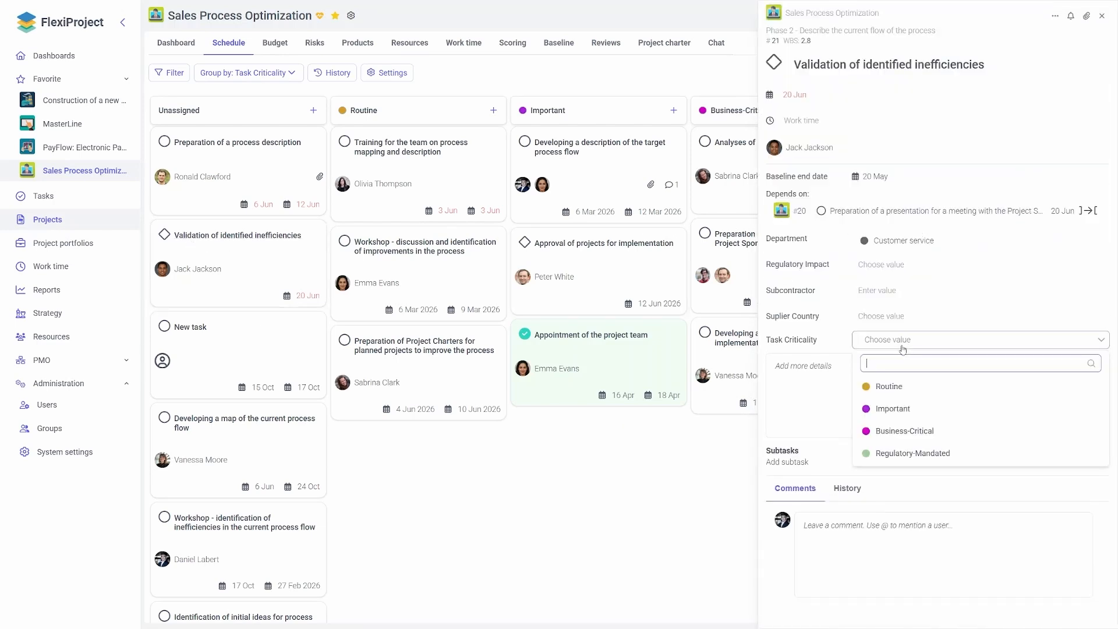
pyautogui.click(949, 432)
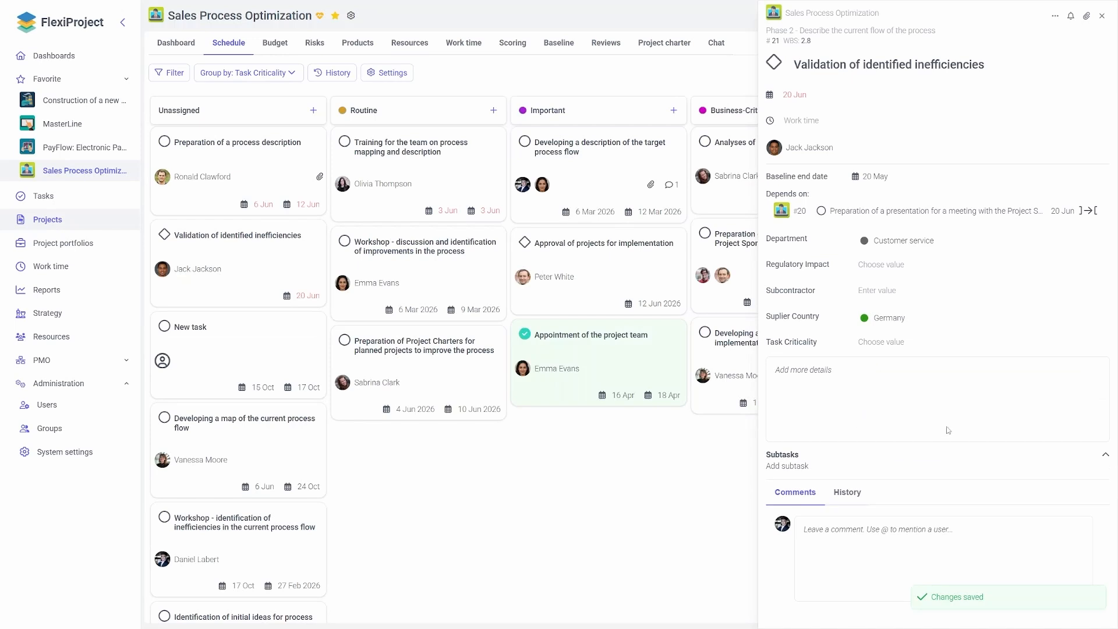
pyautogui.click(1102, 16)
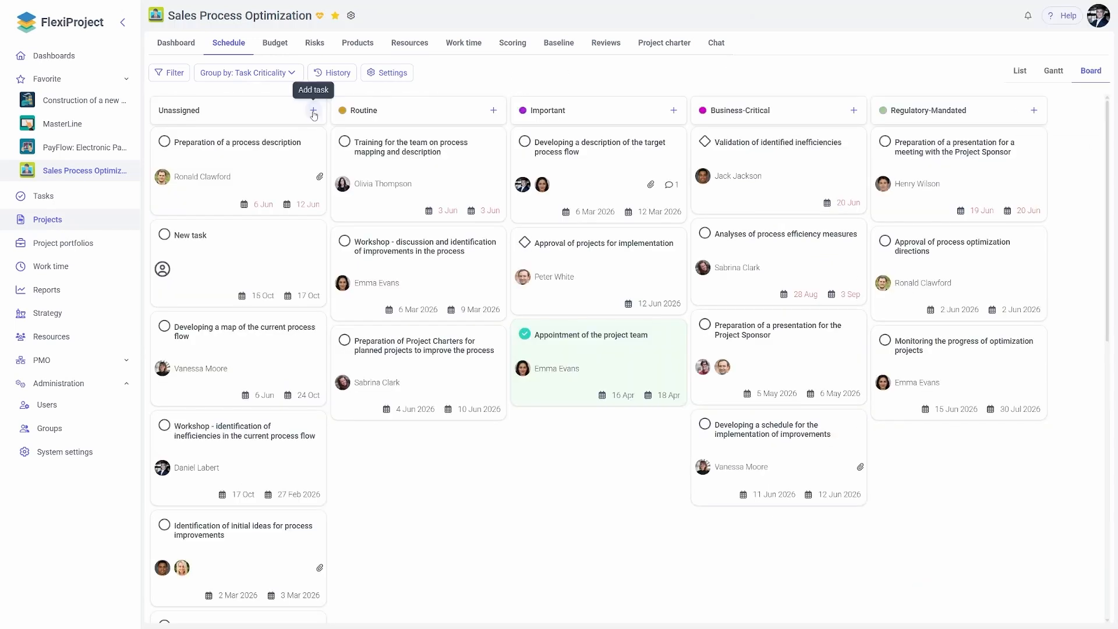
# Add a task named "New task" to the board's Unassigned column.
pyautogui.click(313, 110)
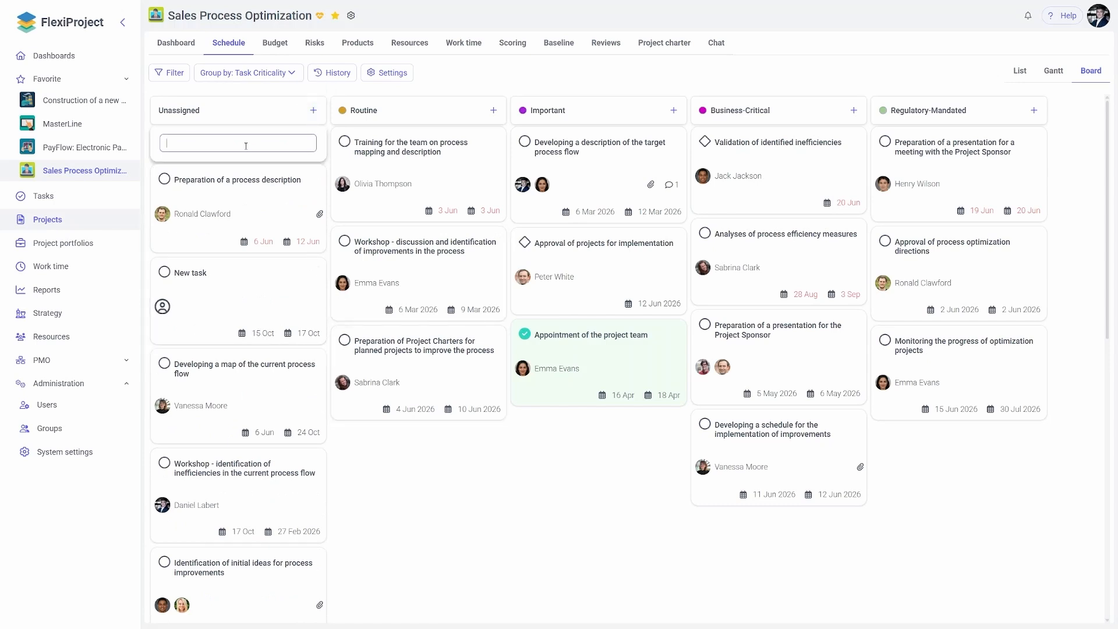
pyautogui.write('New task')
pyautogui.press('Return')
pyautogui.click(438, 474)
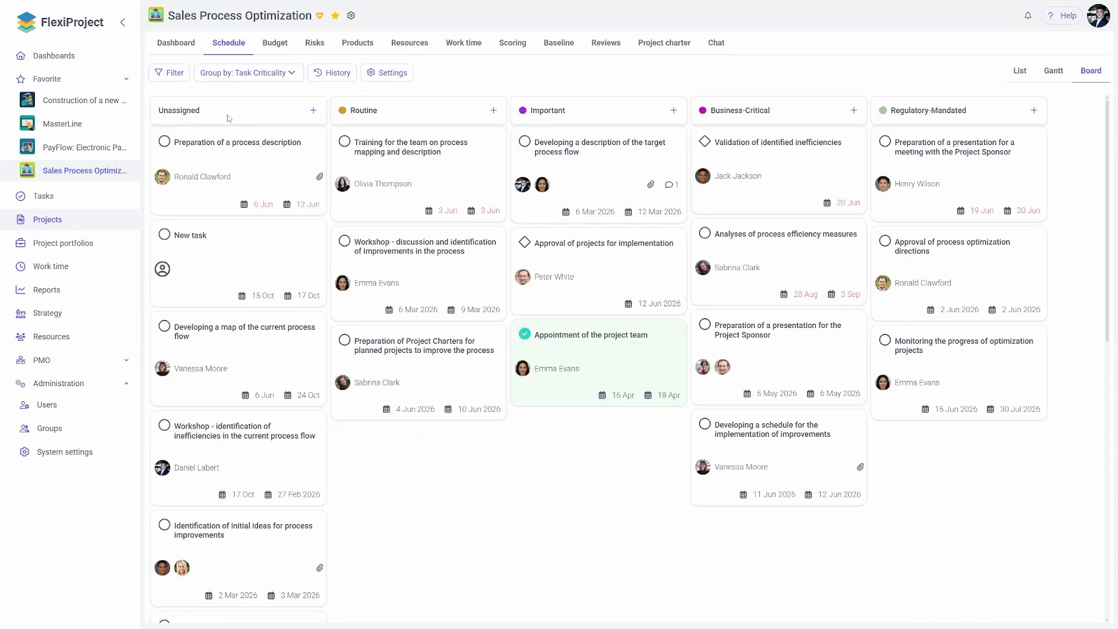
# In List view, nest task 6 "New task" under Phase 4 - Implementation and task 7 "New task" under "Developing a target process map".
pyautogui.click(1019, 70)
pyautogui.scroll(-7, 302, 320)
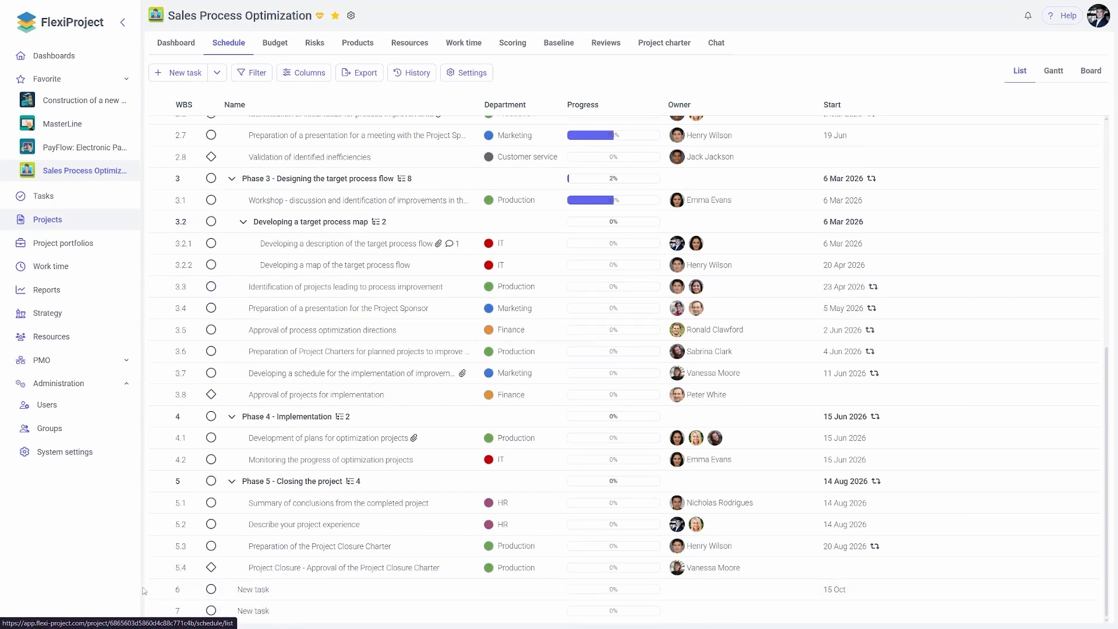
pyautogui.moveTo(155, 594); pyautogui.dragTo(151, 420)
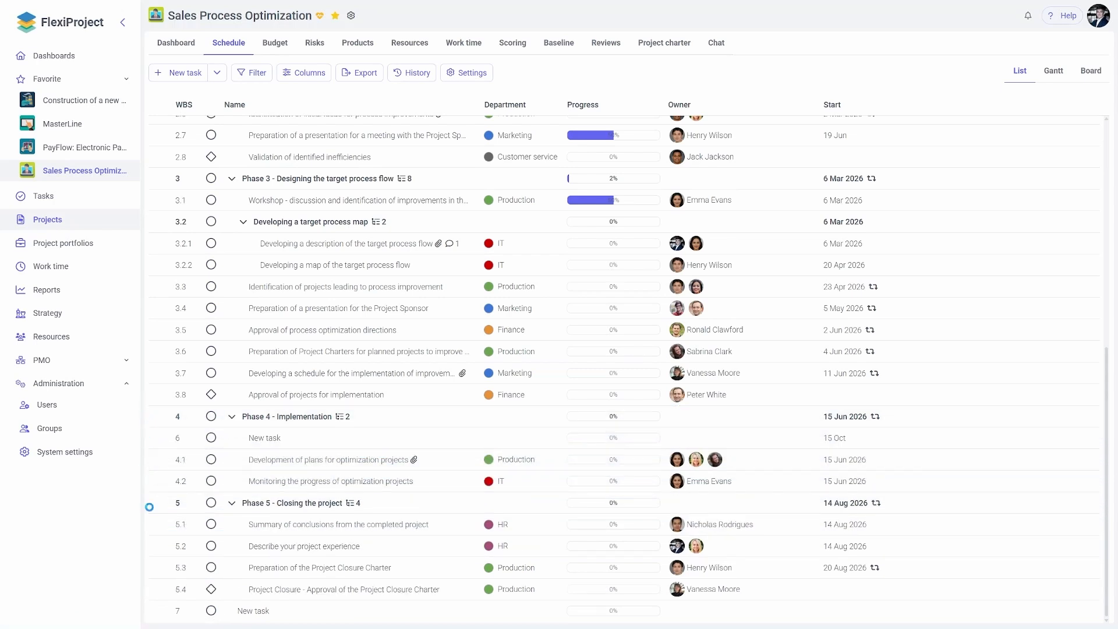
pyautogui.moveTo(156, 582); pyautogui.dragTo(155, 219)
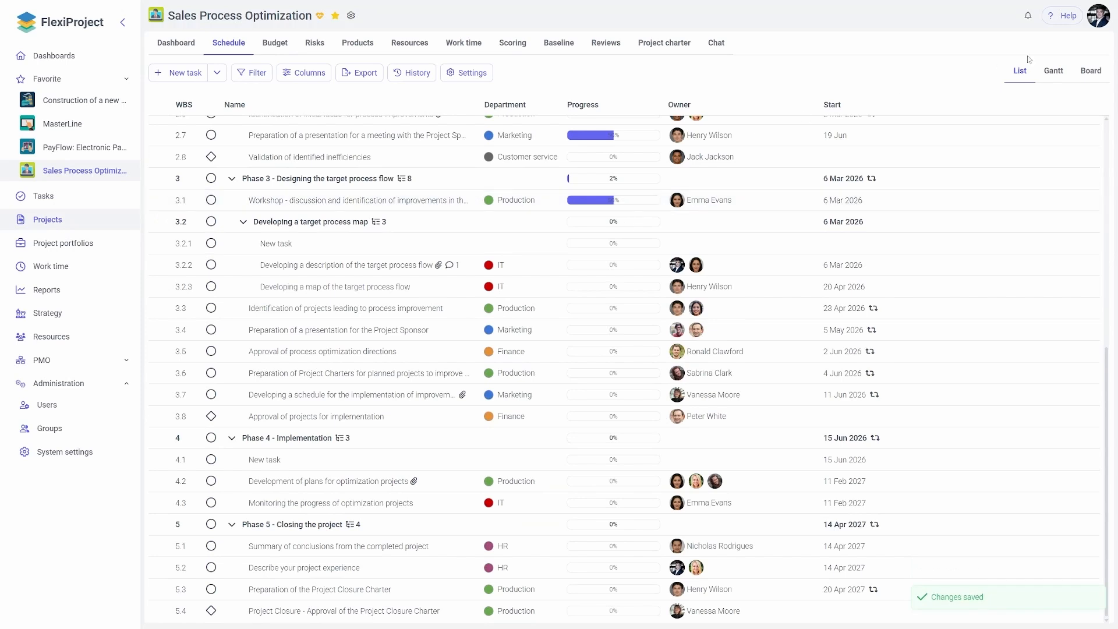
# Return to Board view and review the schedule's history of changes and its available settings options.
pyautogui.click(1090, 71)
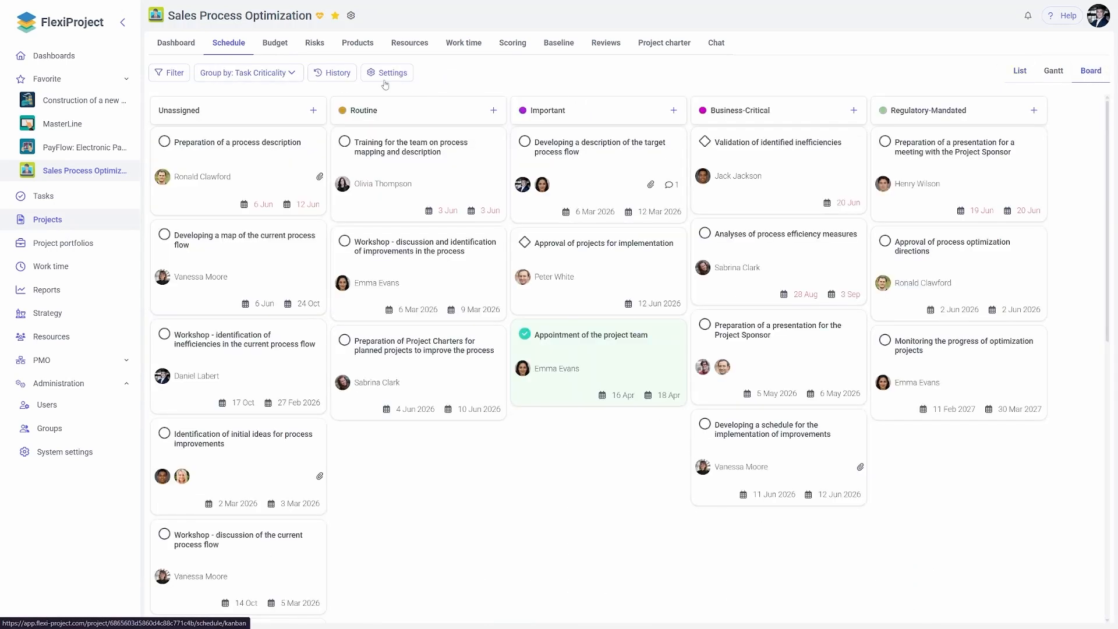
pyautogui.click(332, 73)
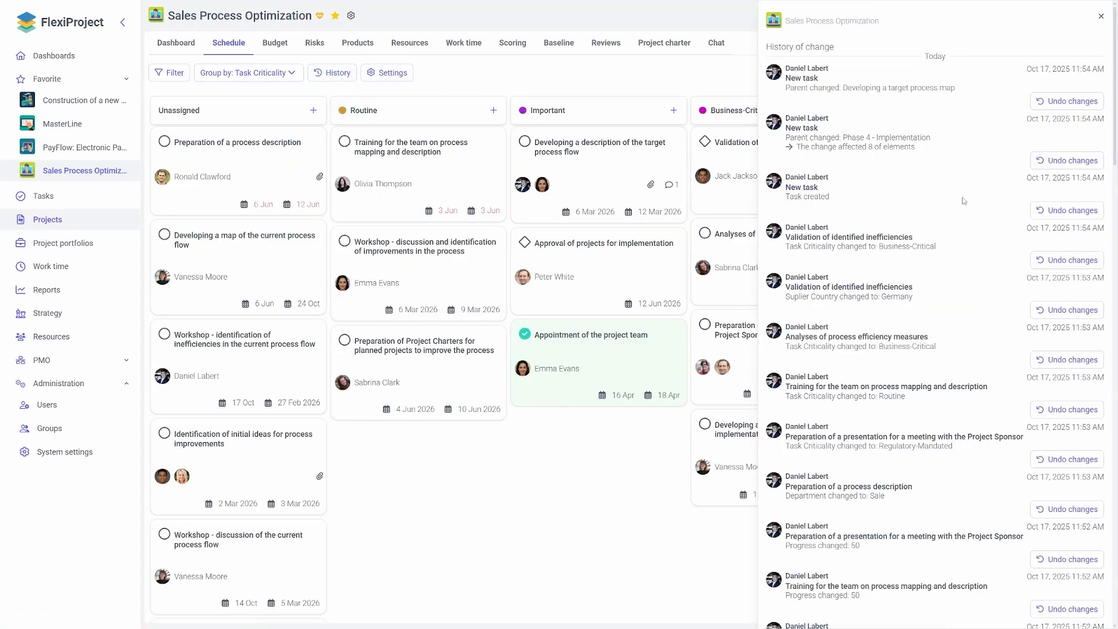
pyautogui.scroll(-4, 991, 224)
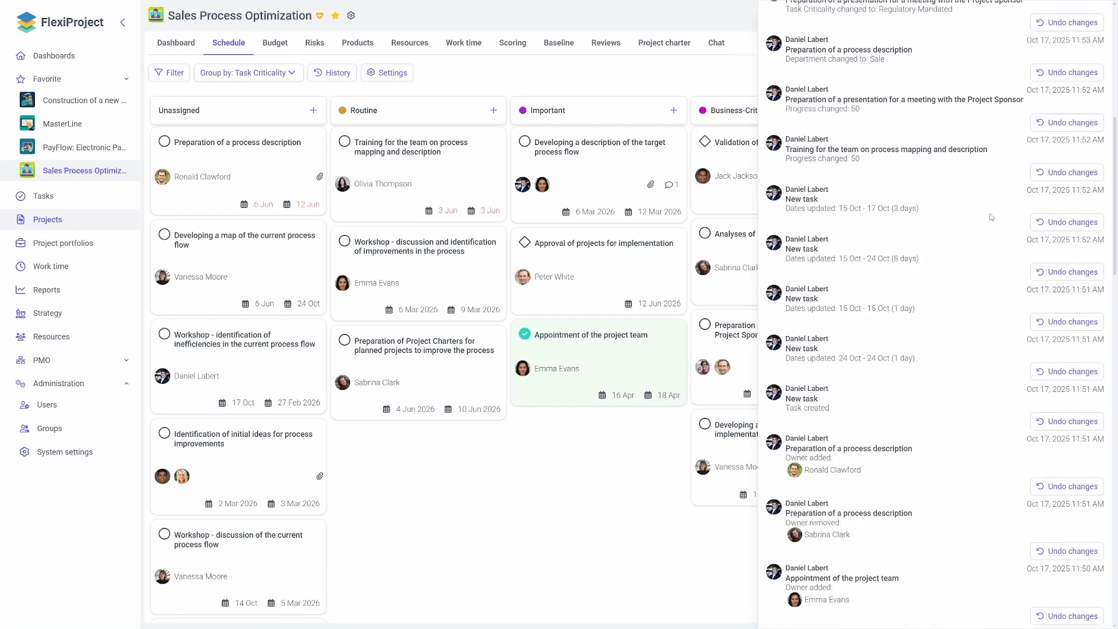
pyautogui.scroll(4, 1046, 41)
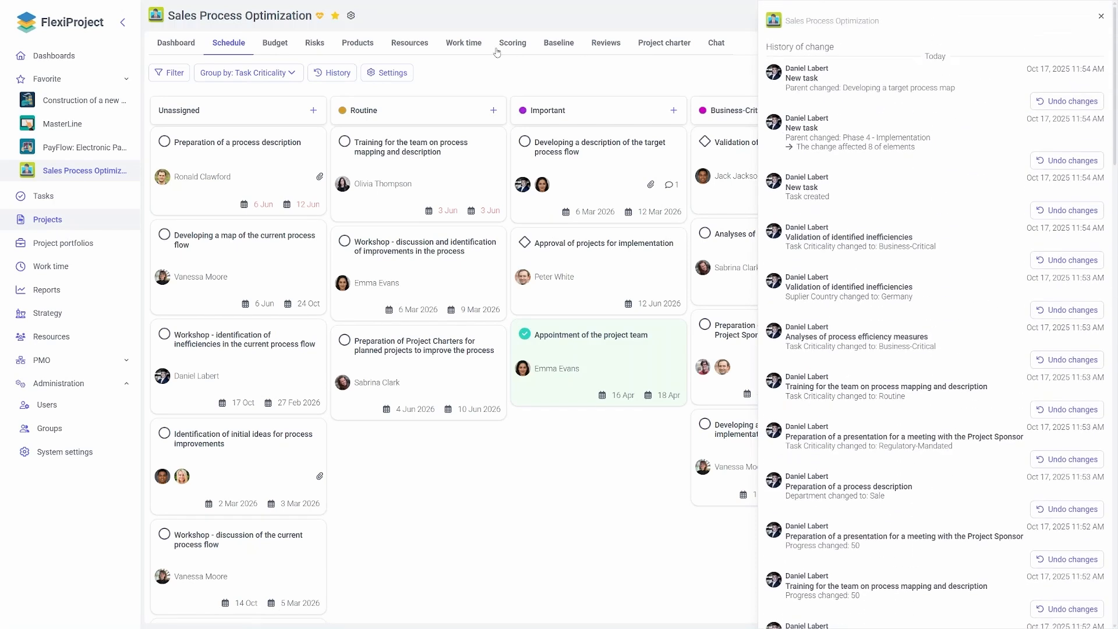
pyautogui.click(393, 73)
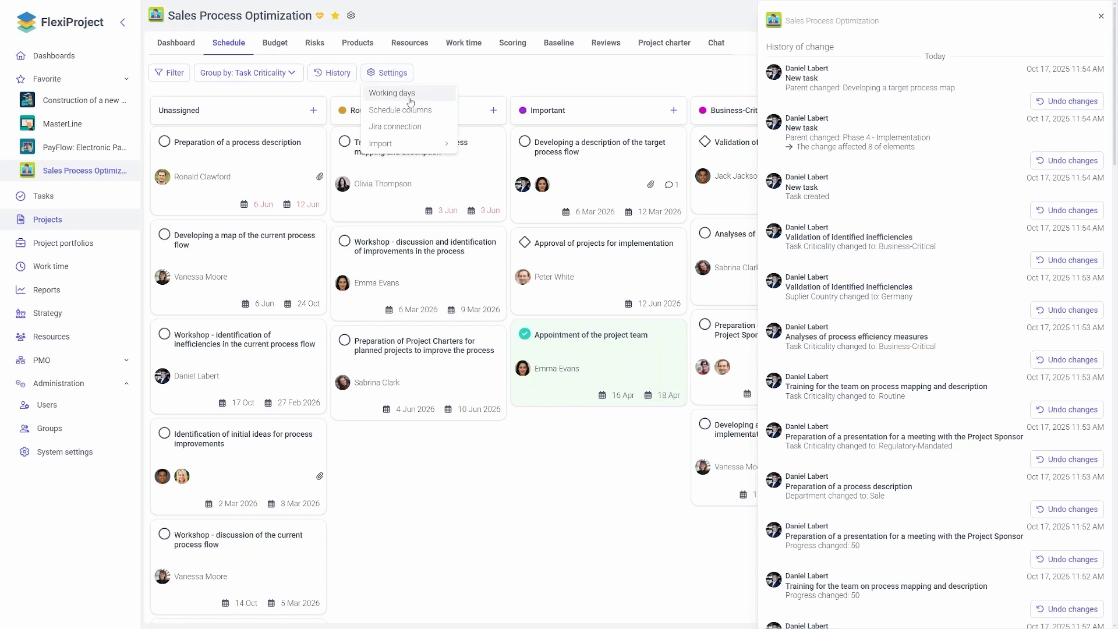
pyautogui.click(583, 73)
pyautogui.click(1101, 19)
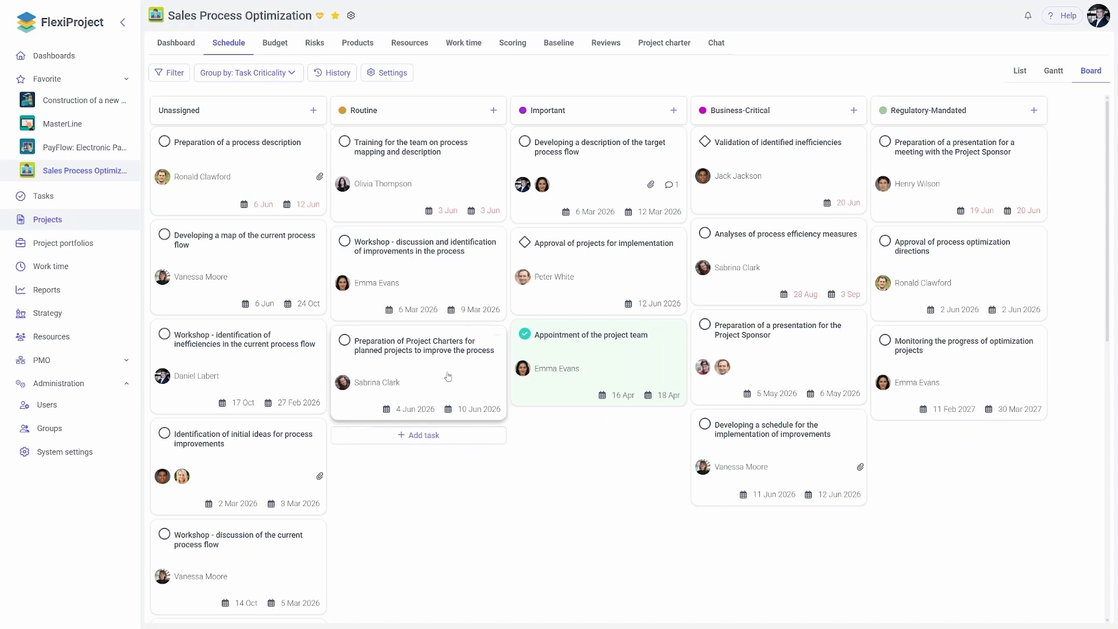
# Show the details of "Preparation of Project Charters for planned projects to improve the process" and view its card actions and color choices.
pyautogui.rightClick(433, 350)
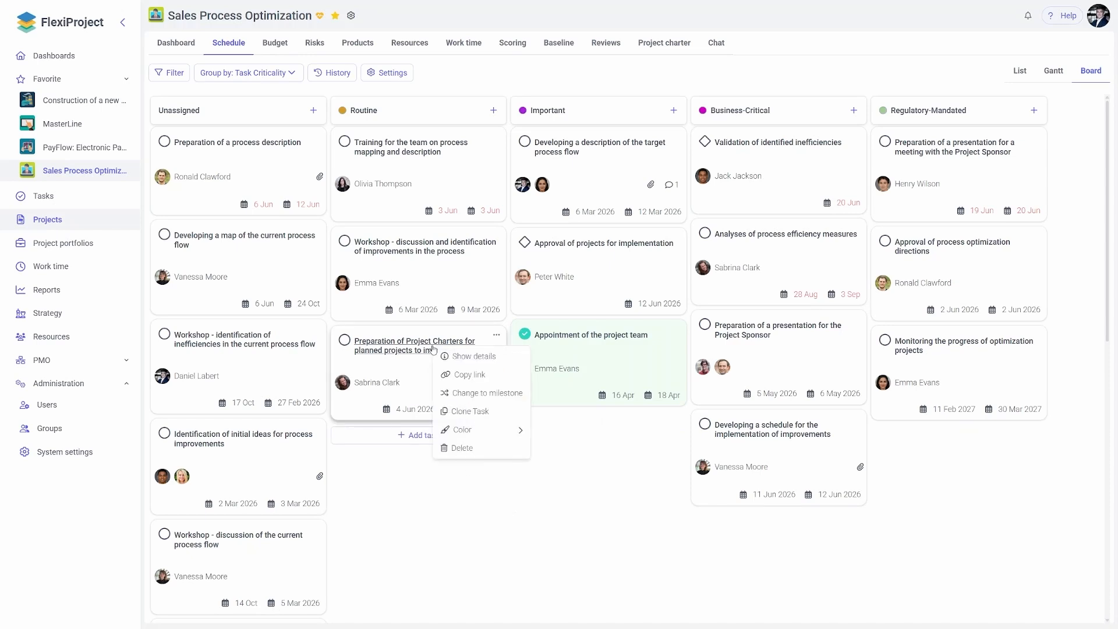
pyautogui.click(503, 352)
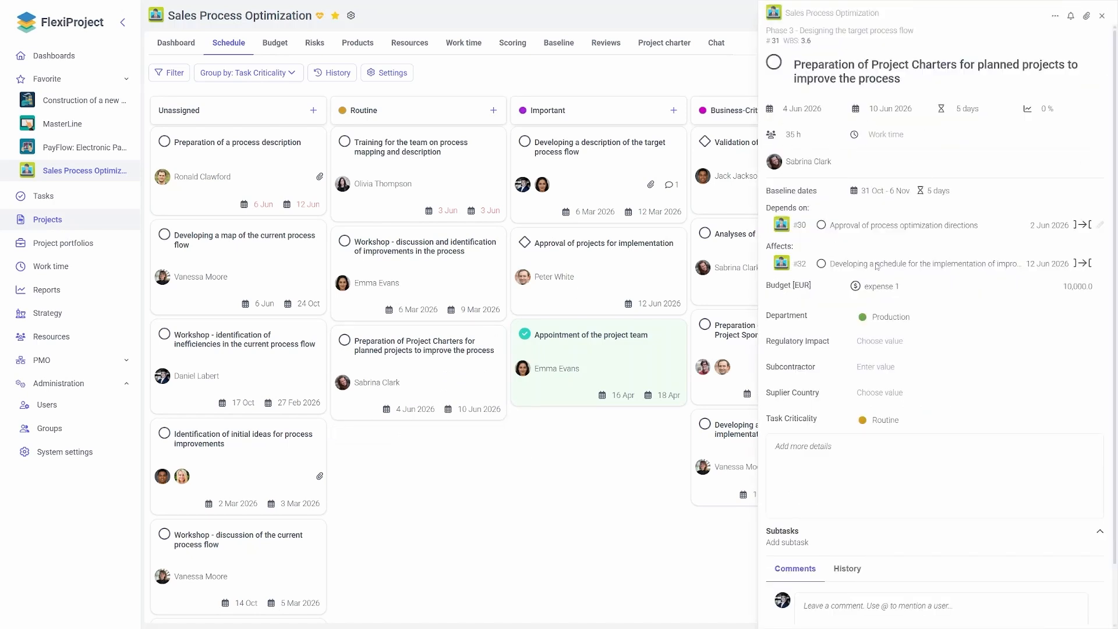
pyautogui.rightClick(459, 351)
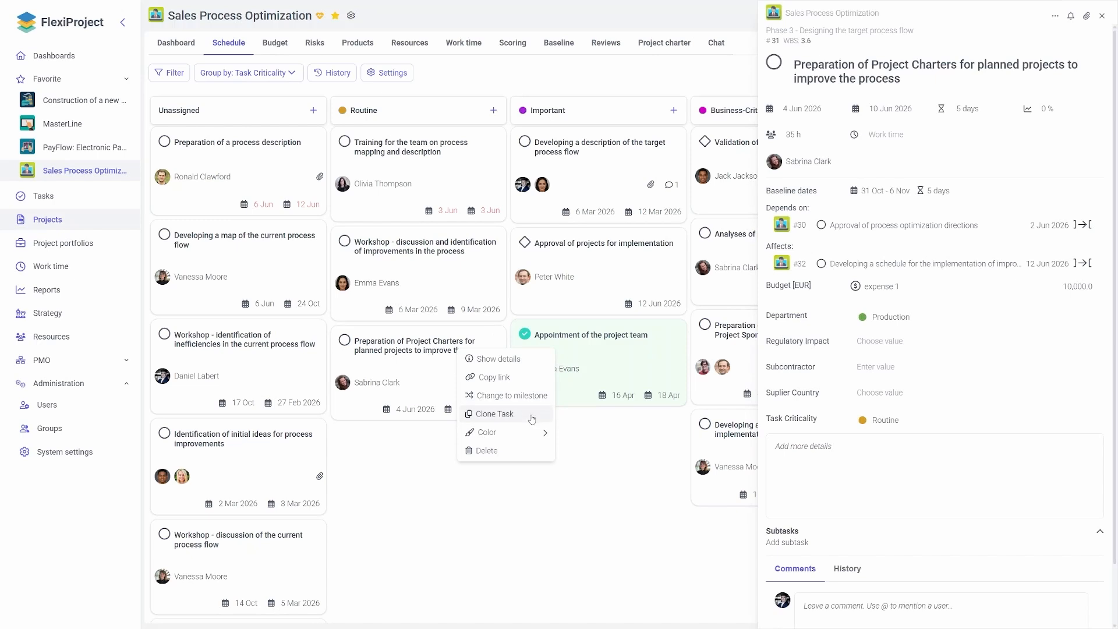
pyautogui.moveTo(540, 439)
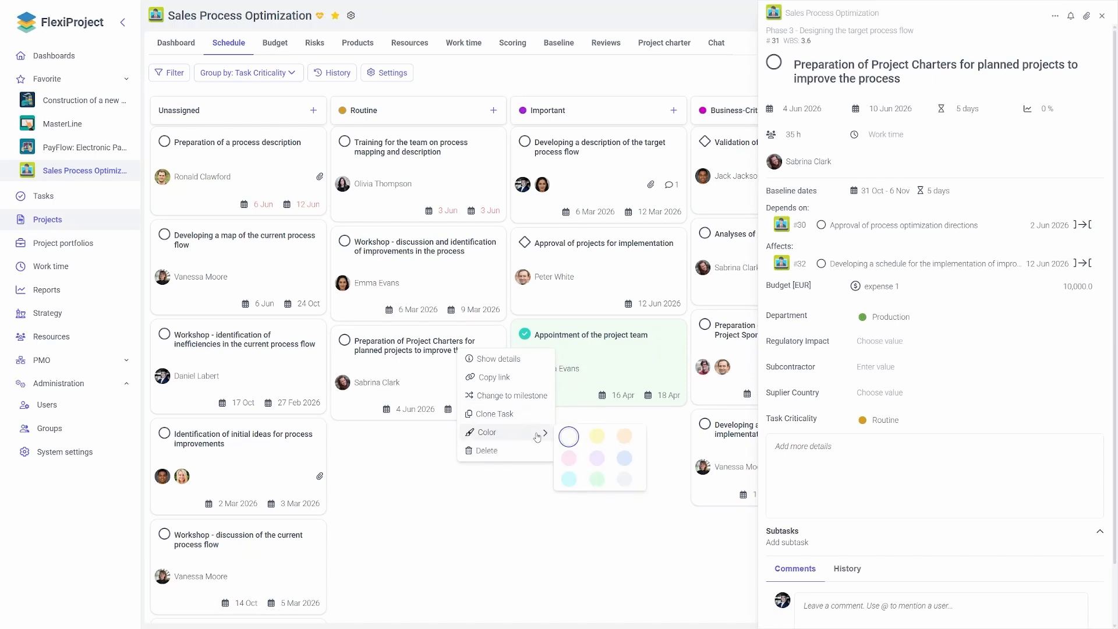
pyautogui.click(413, 471)
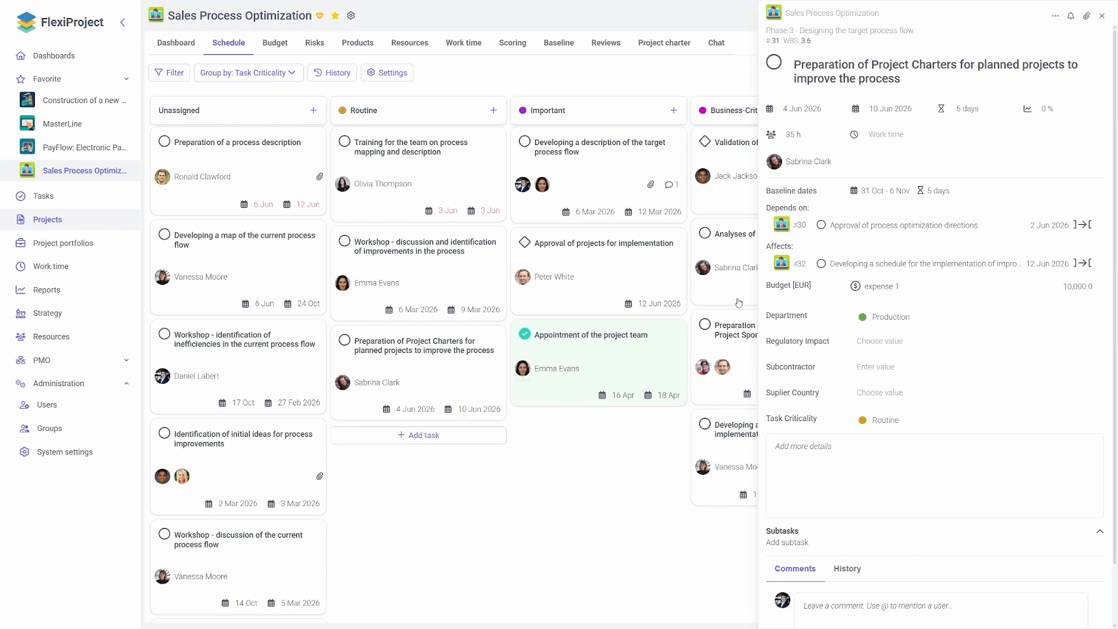
# Close the task details and filter the board by status to show only tasks that are Not Done.
pyautogui.click(1102, 17)
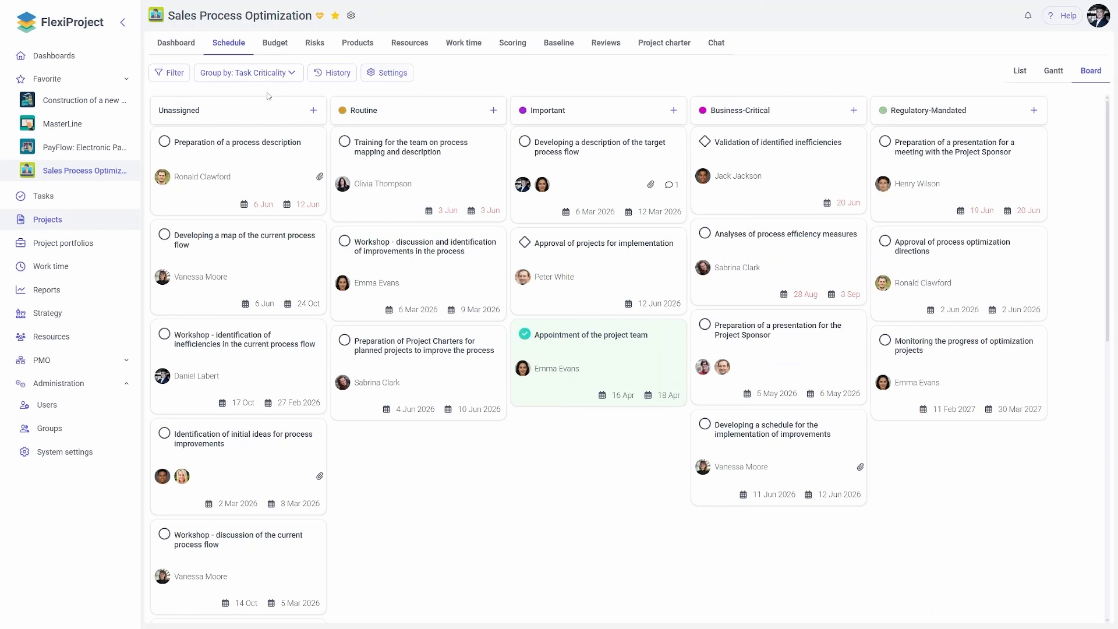
pyautogui.click(170, 72)
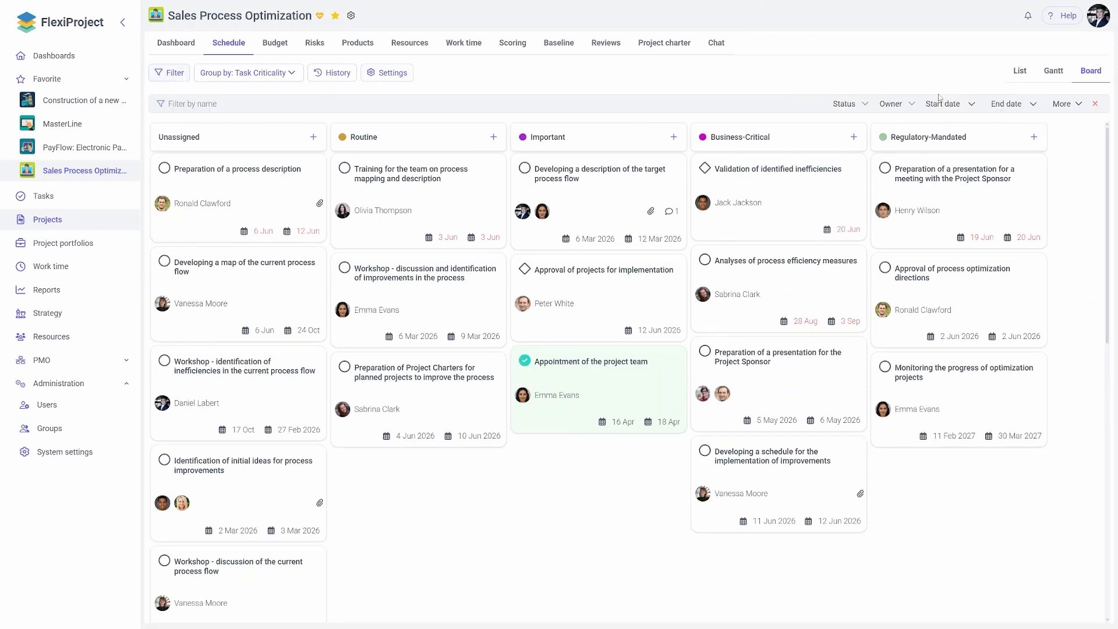
pyautogui.click(868, 109)
pyautogui.click(857, 127)
pyautogui.click(771, 78)
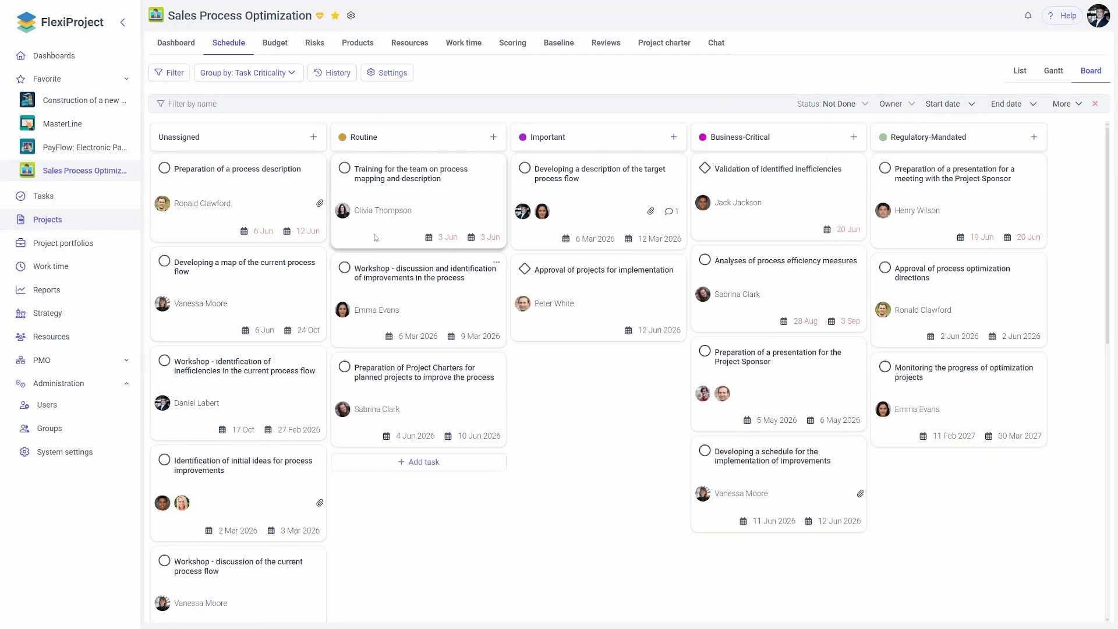
# Color the Routine cards "Training for the team on process mapping and description" orange and "Workshop - discussion and identification of improvements in the process" purple.
pyautogui.rightClick(398, 174)
pyautogui.moveTo(466, 265)
pyautogui.click(566, 263)
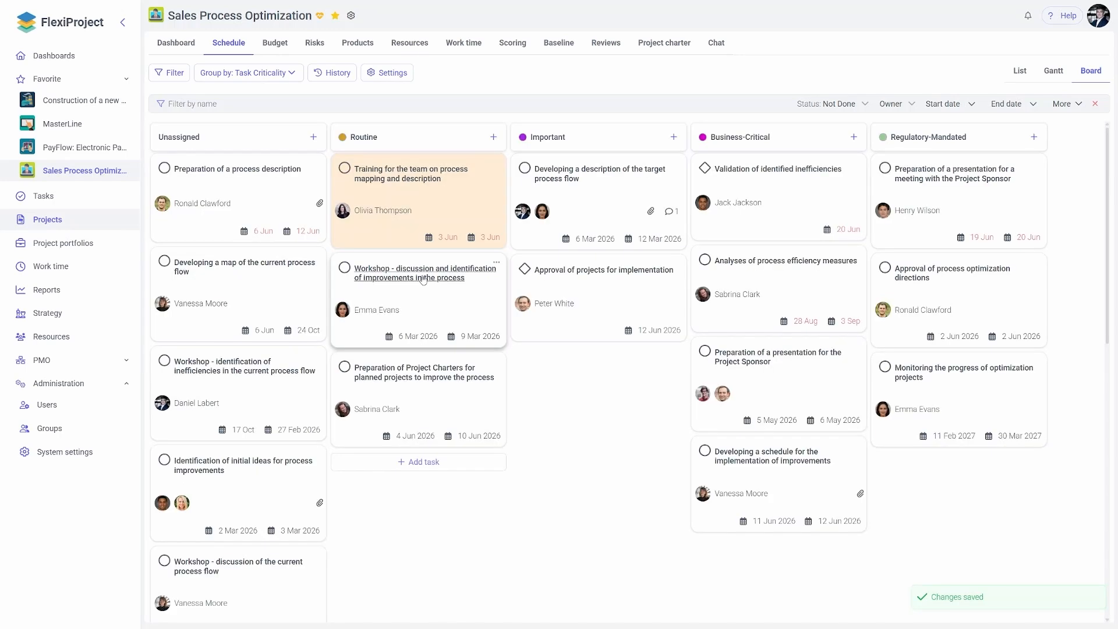
pyautogui.rightClick(423, 280)
pyautogui.moveTo(516, 368)
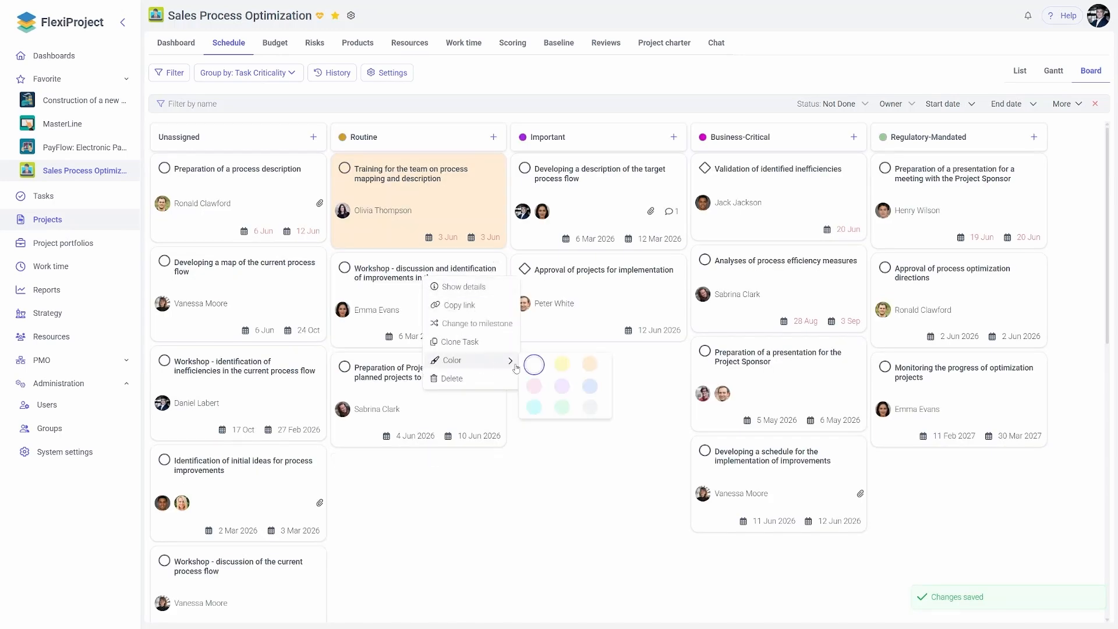
pyautogui.click(563, 387)
# Color the "Approval of projects for implementation" milestone card in the Important column light cyan.
pyautogui.rightClick(593, 279)
pyautogui.moveTo(654, 361)
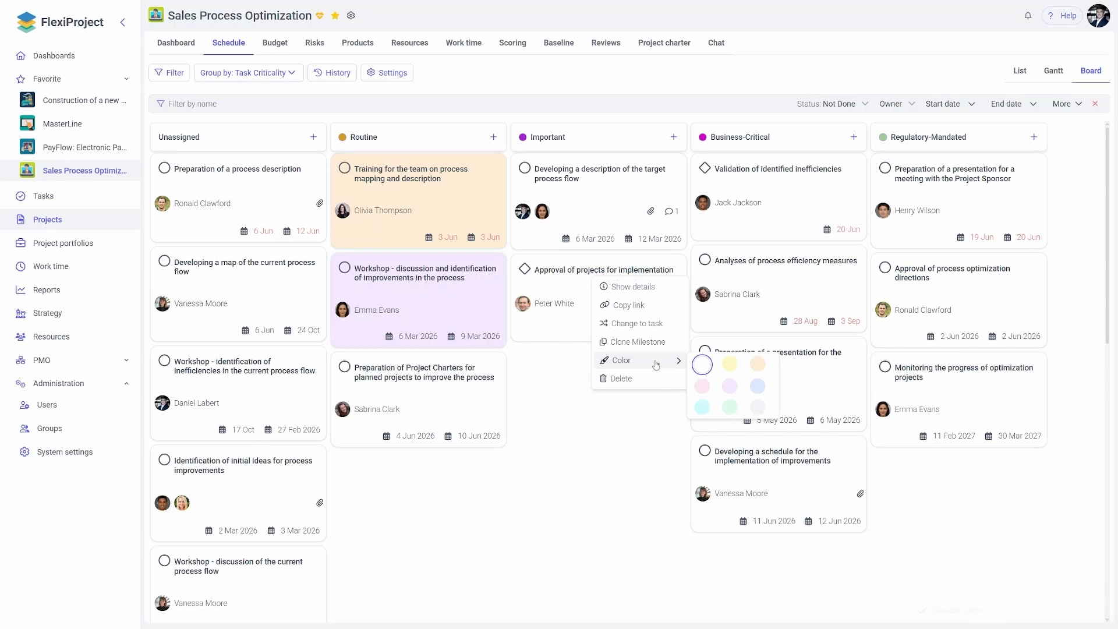
pyautogui.click(703, 407)
# Check how the card colors and the status filter carry over to List view, and return to Board view.
pyautogui.click(1019, 72)
pyautogui.scroll(-5, 349, 325)
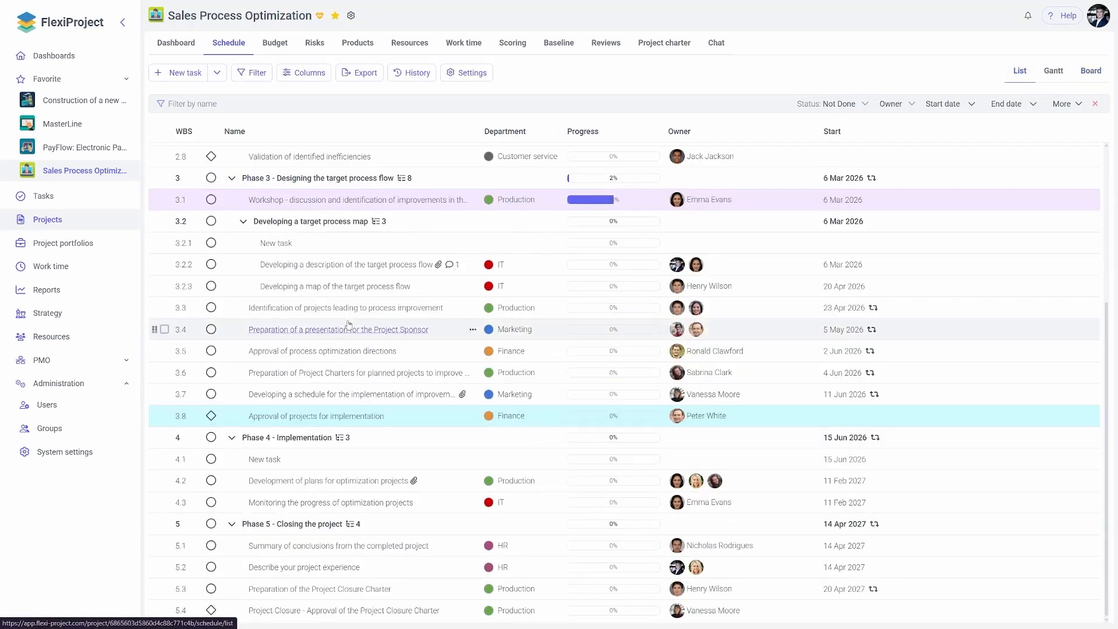
pyautogui.scroll(4, 344, 318)
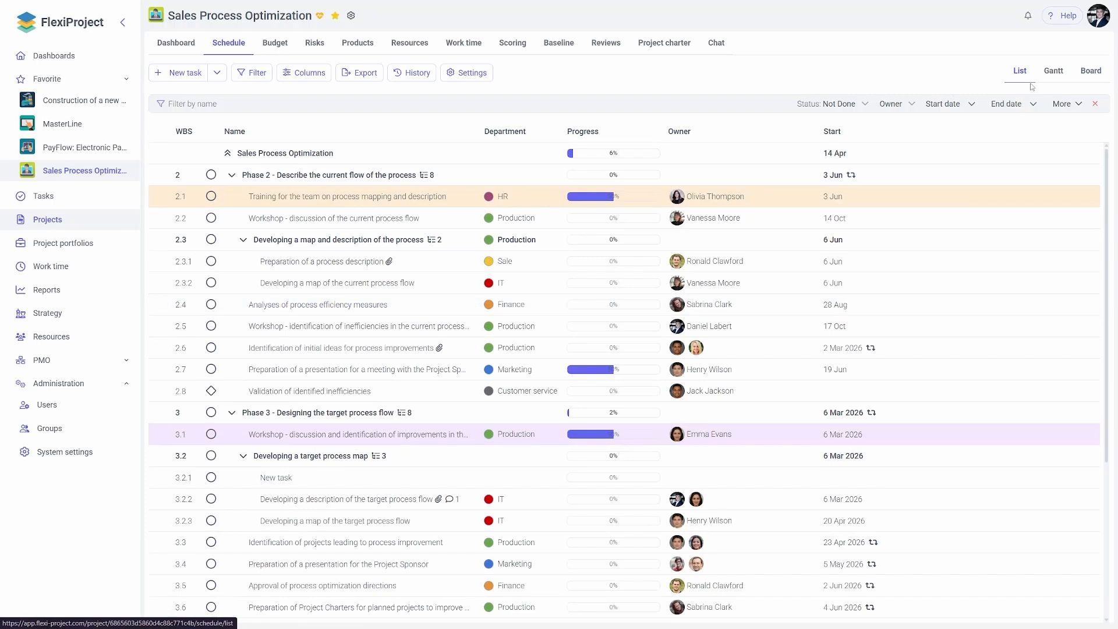
pyautogui.click(1090, 71)
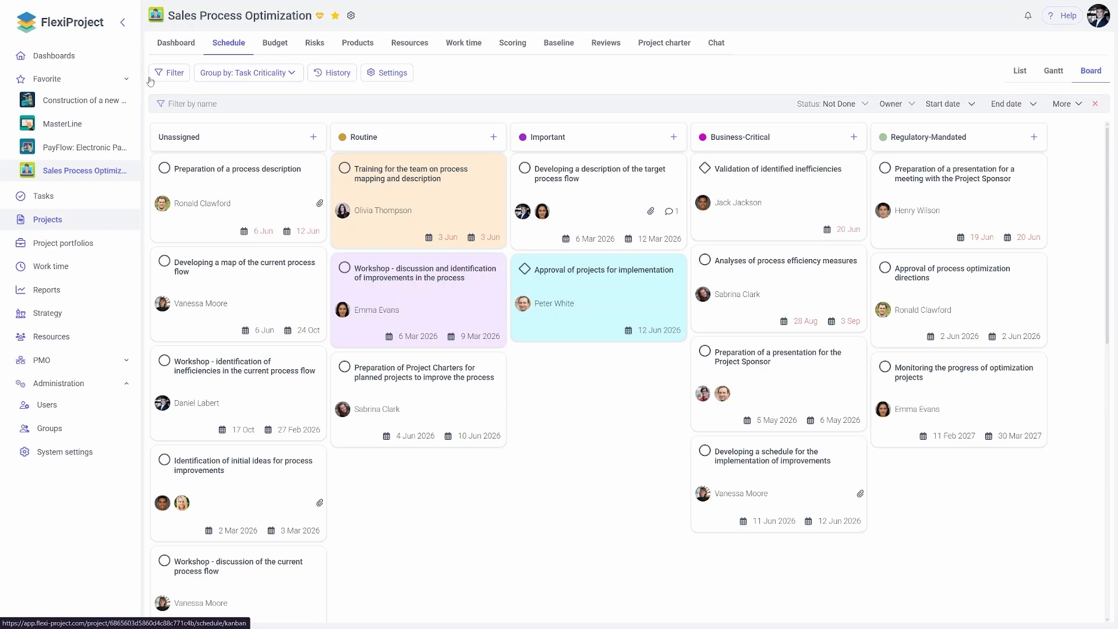
# Review the available options for grouping the board, keeping the Task Criticality grouping.
pyautogui.click(233, 80)
pyautogui.scroll(-1, 238, 154)
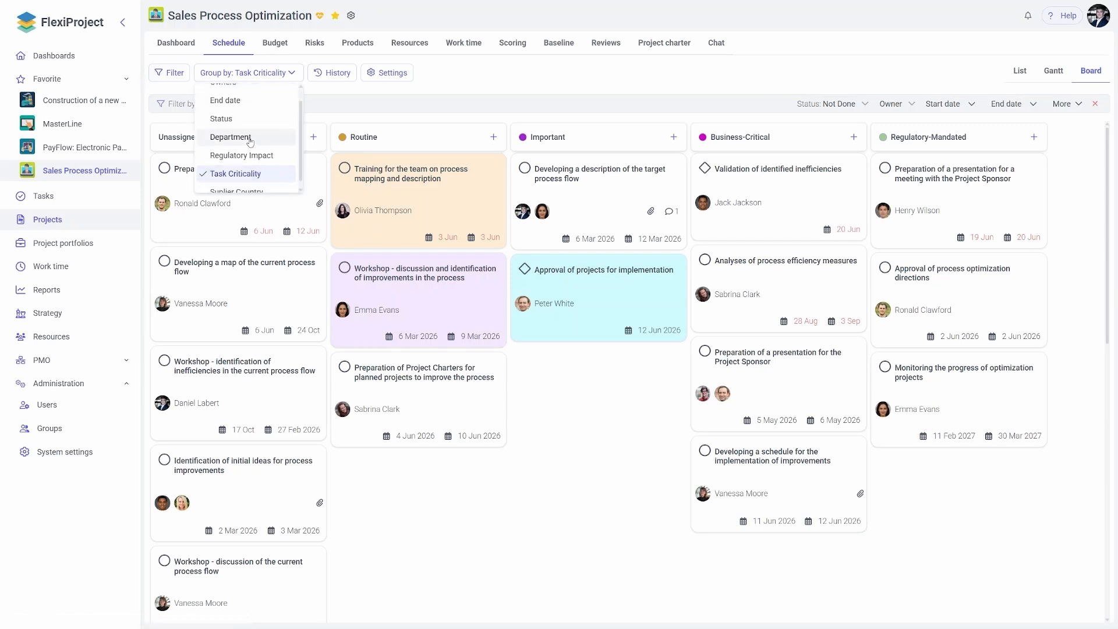
pyautogui.click(474, 86)
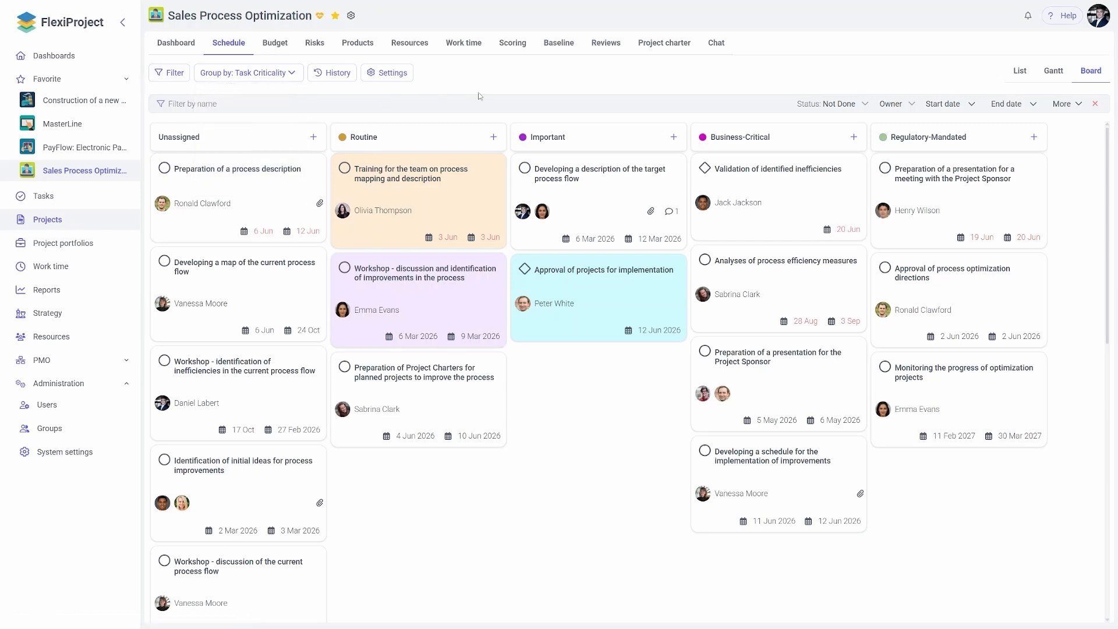